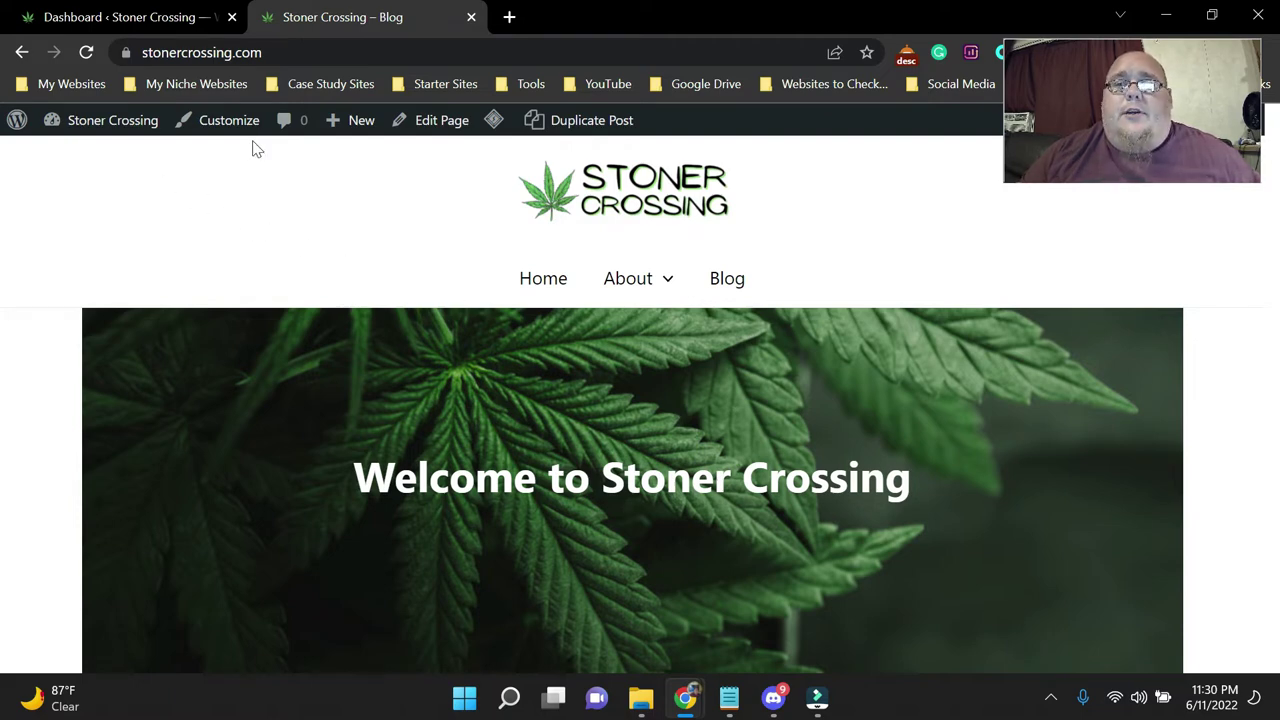
- Open the menu management page in the site's WordPress admin dashboard
click(113, 22)
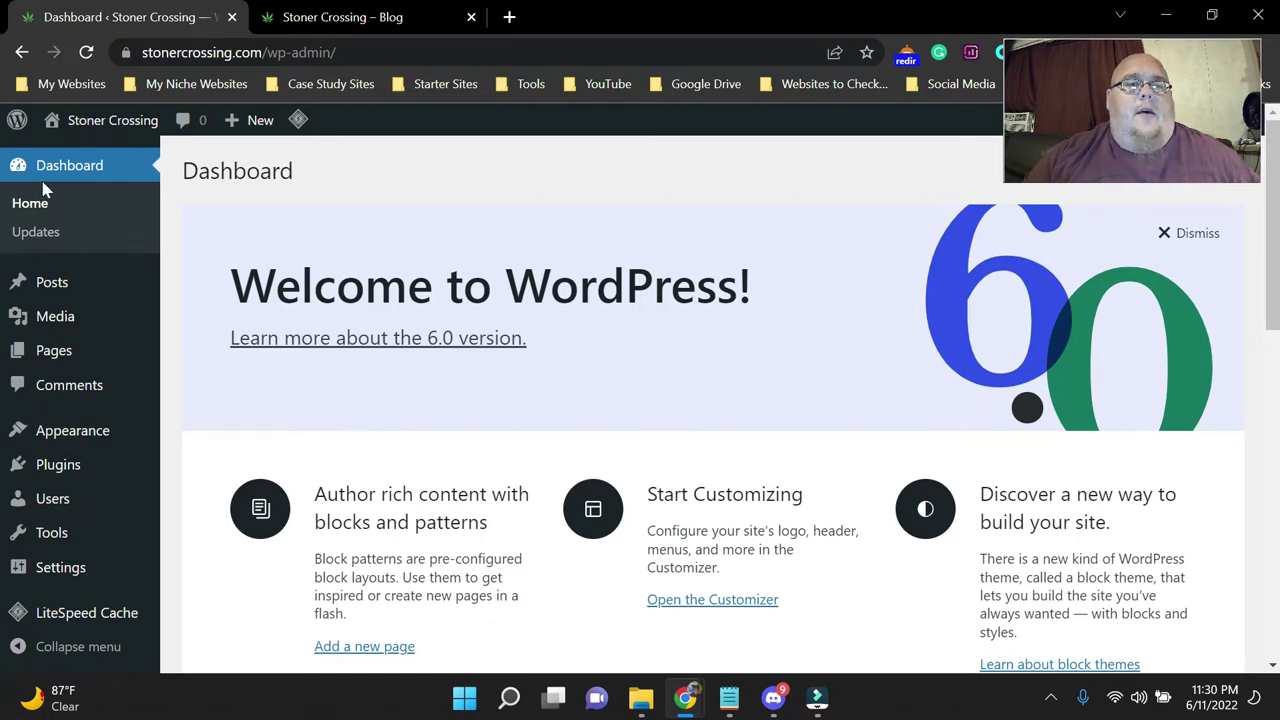
mouse_move(63, 332)
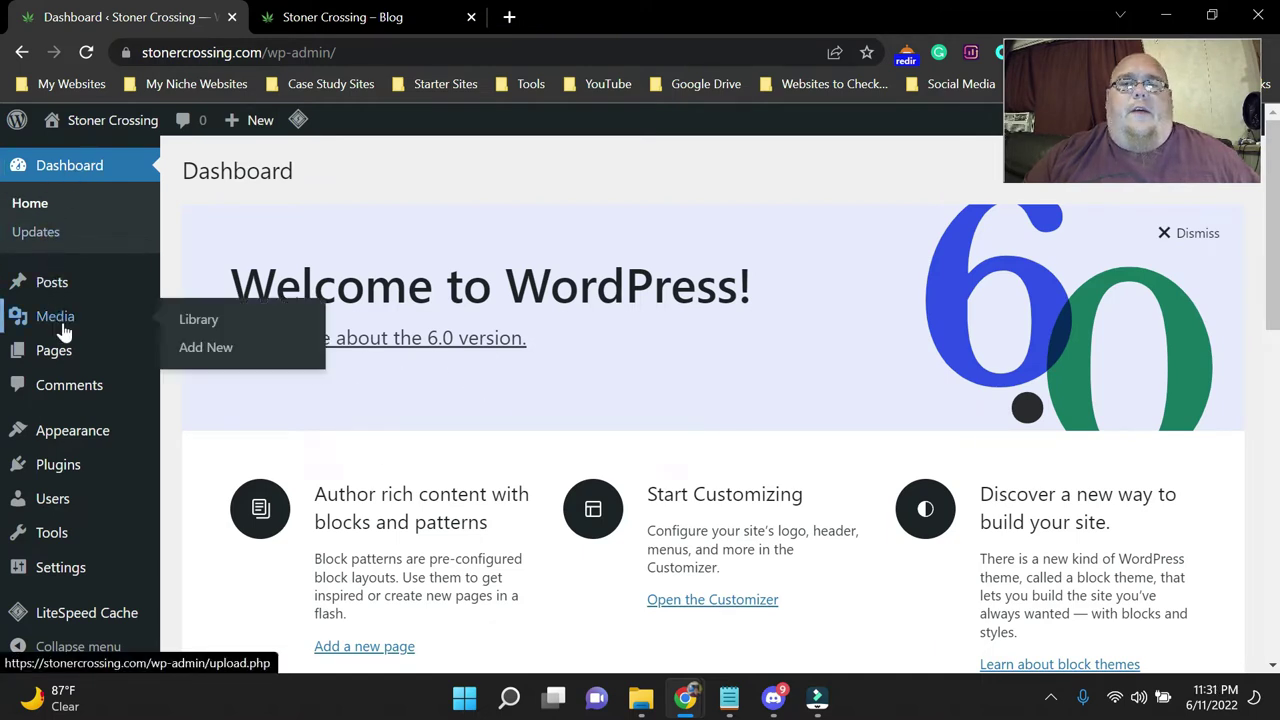
mouse_move(91, 438)
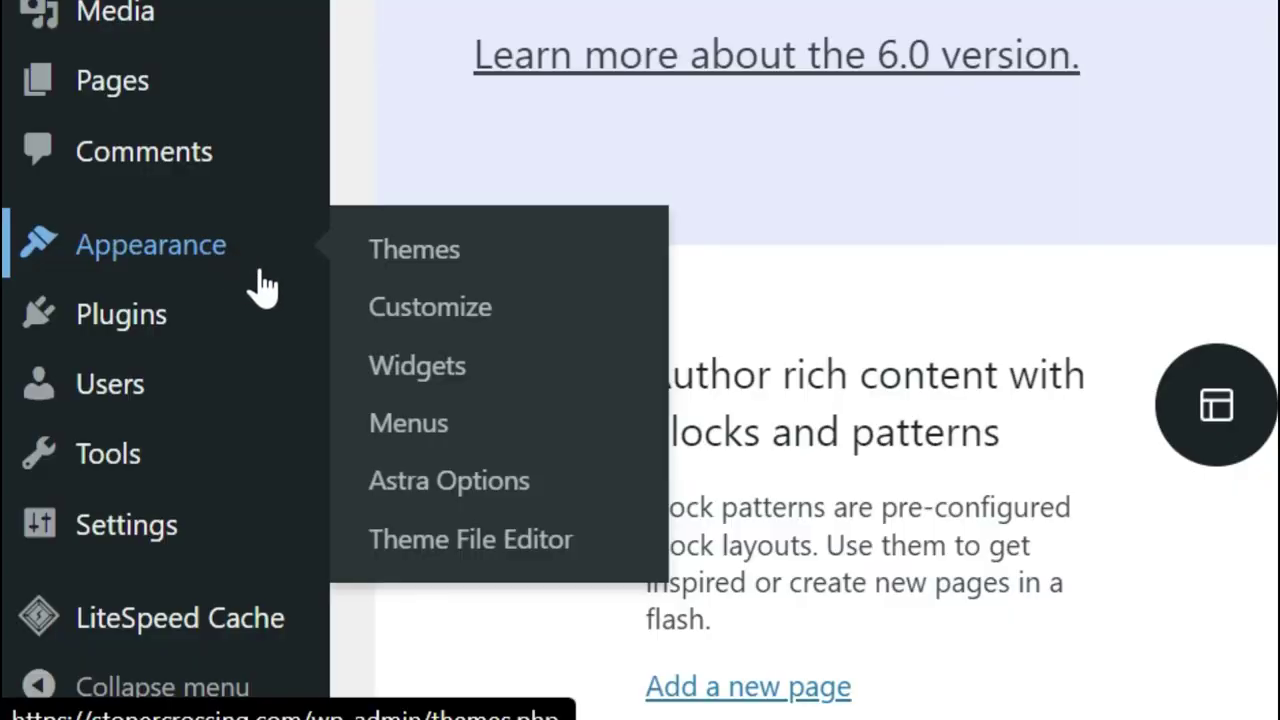
click(435, 440)
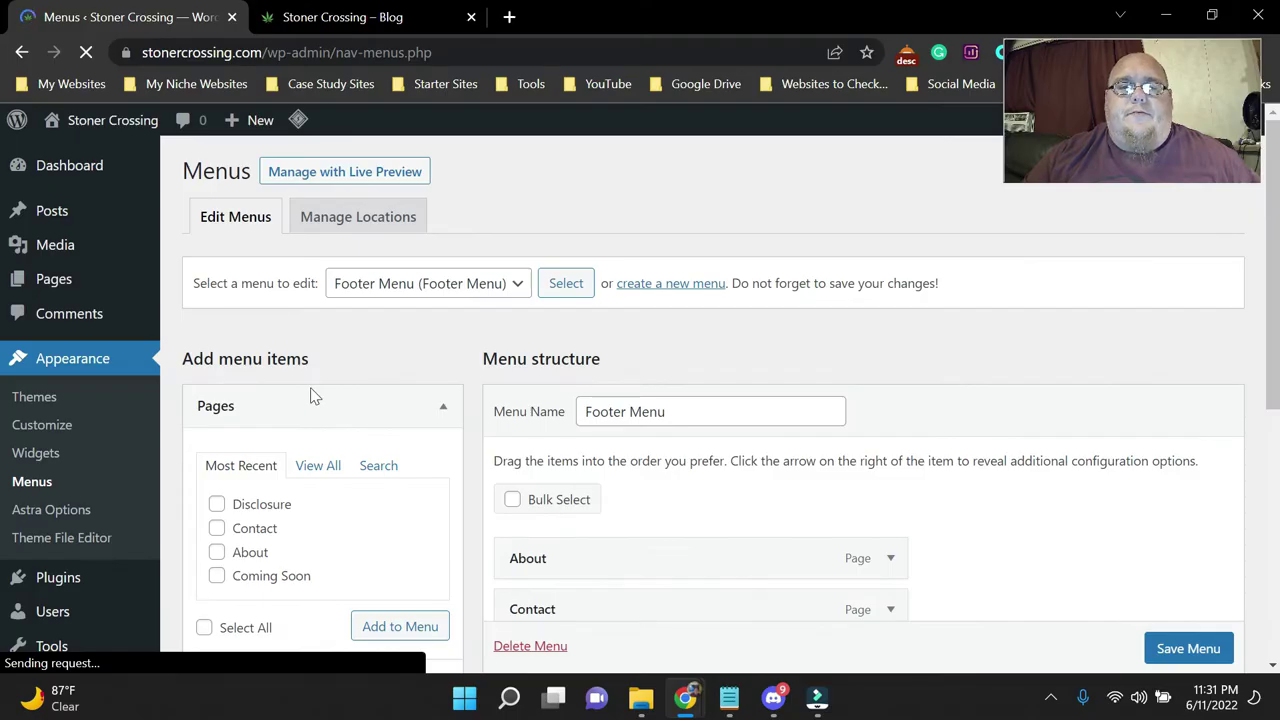
- Permanently delete the site's existing Footer Menu and Main Menu
scroll(591, 355, down, 3)
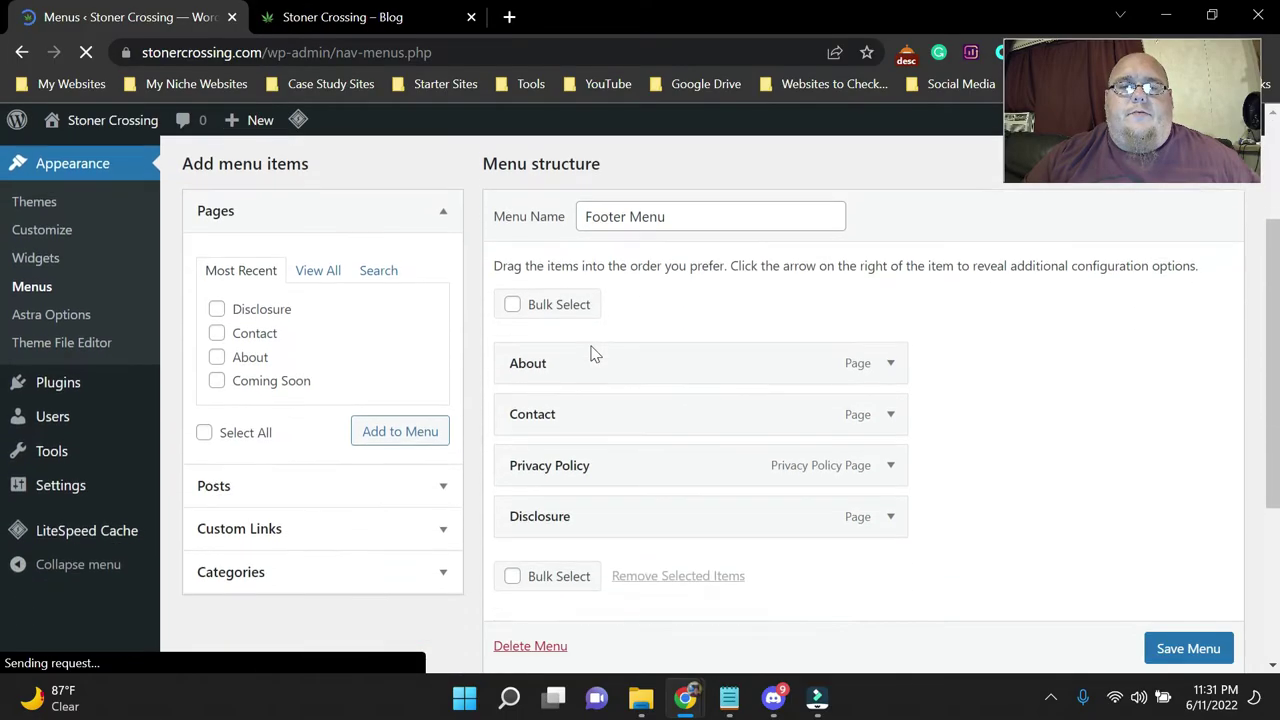
click(528, 646)
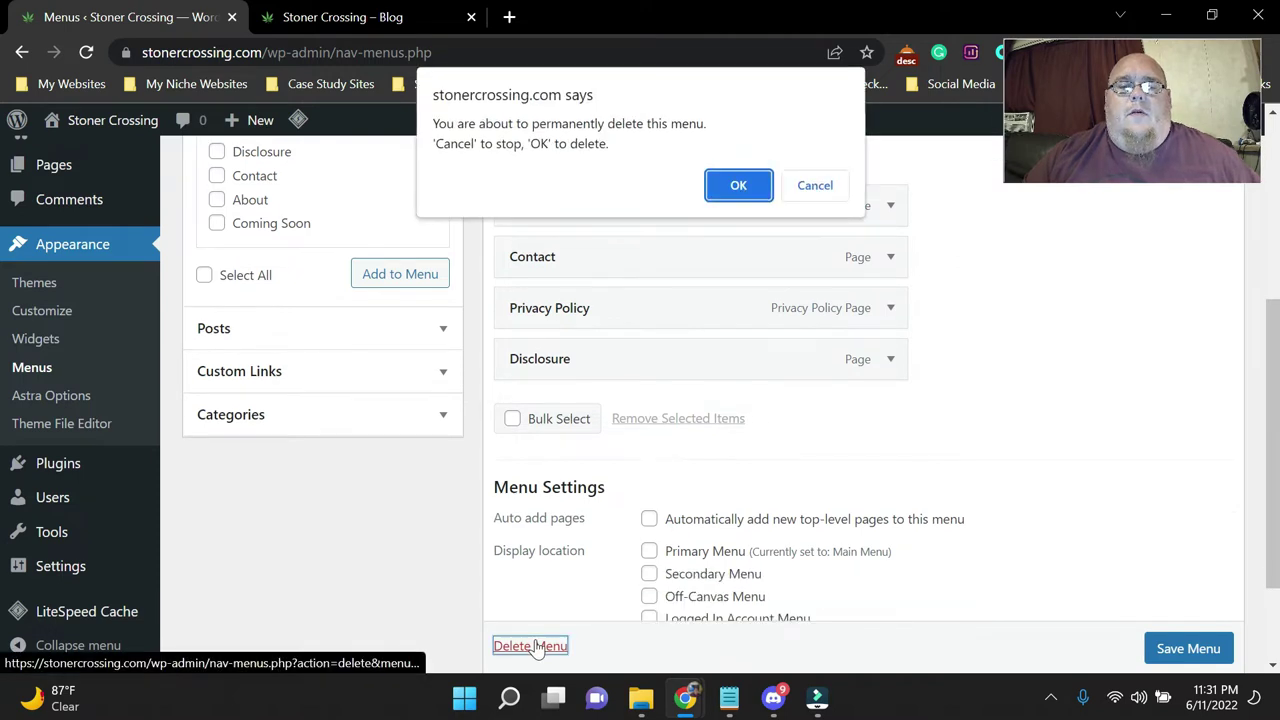
click(738, 187)
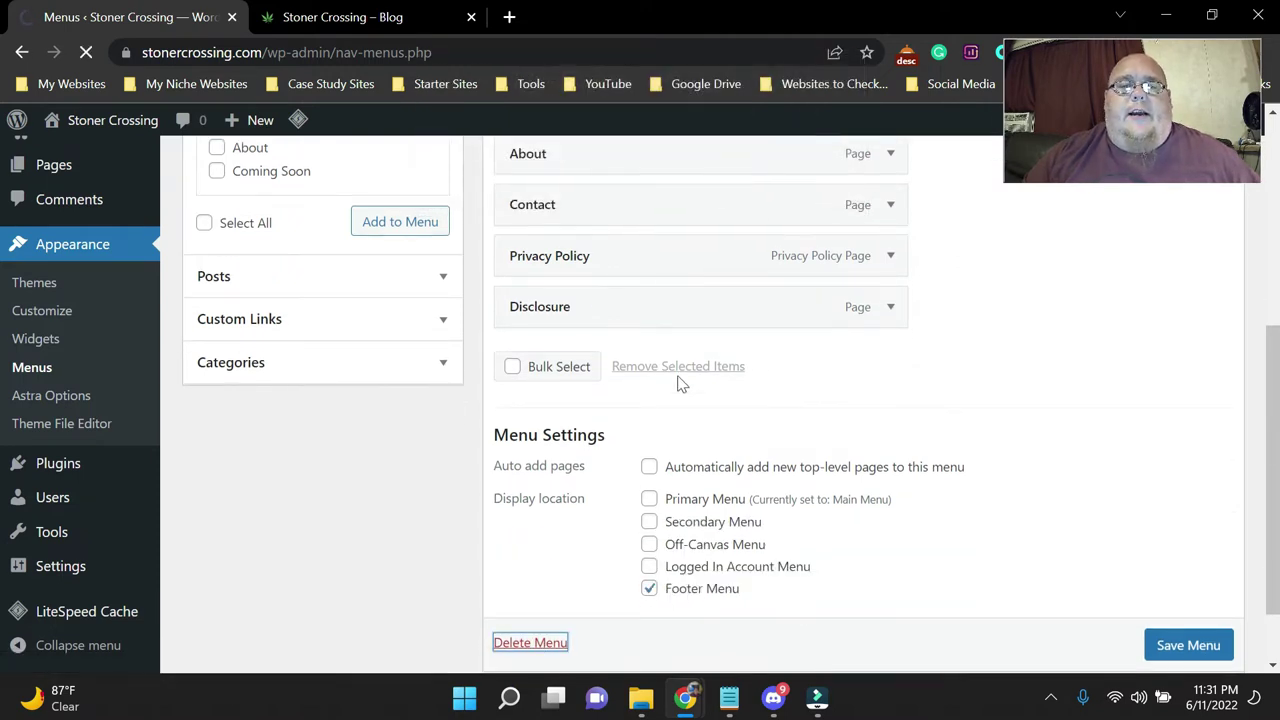
scroll(560, 398, down, 3)
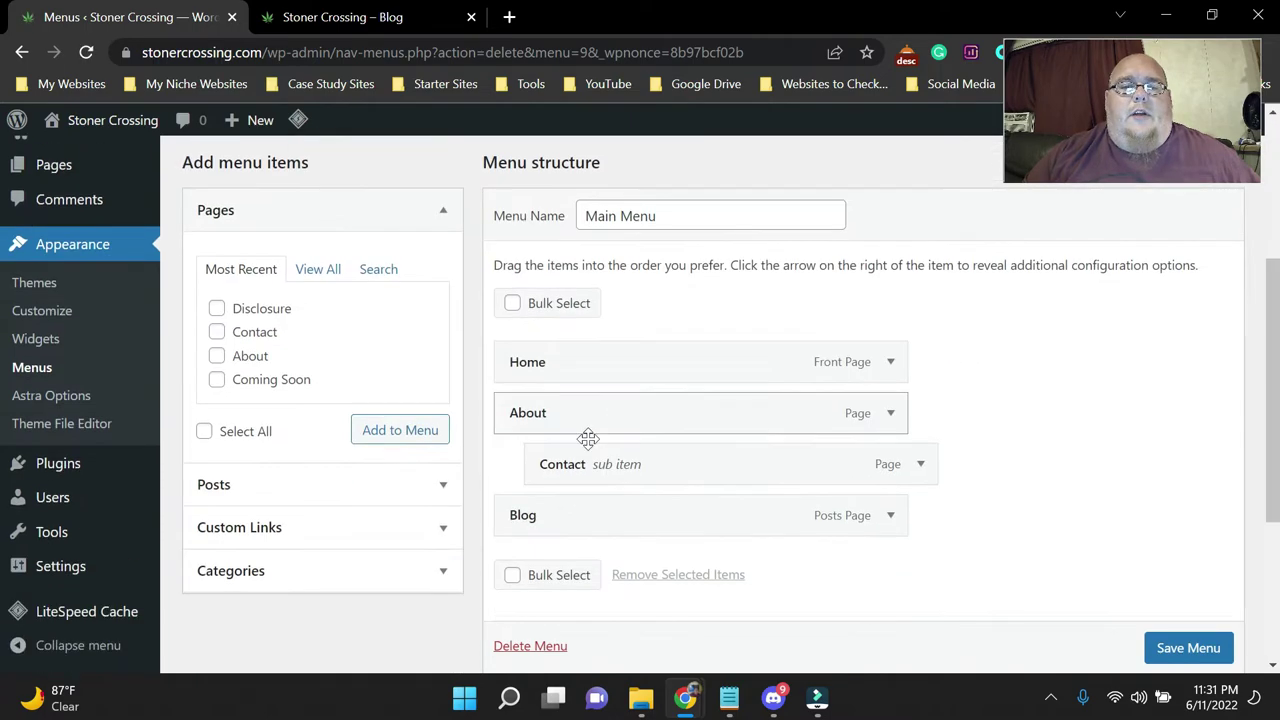
click(530, 646)
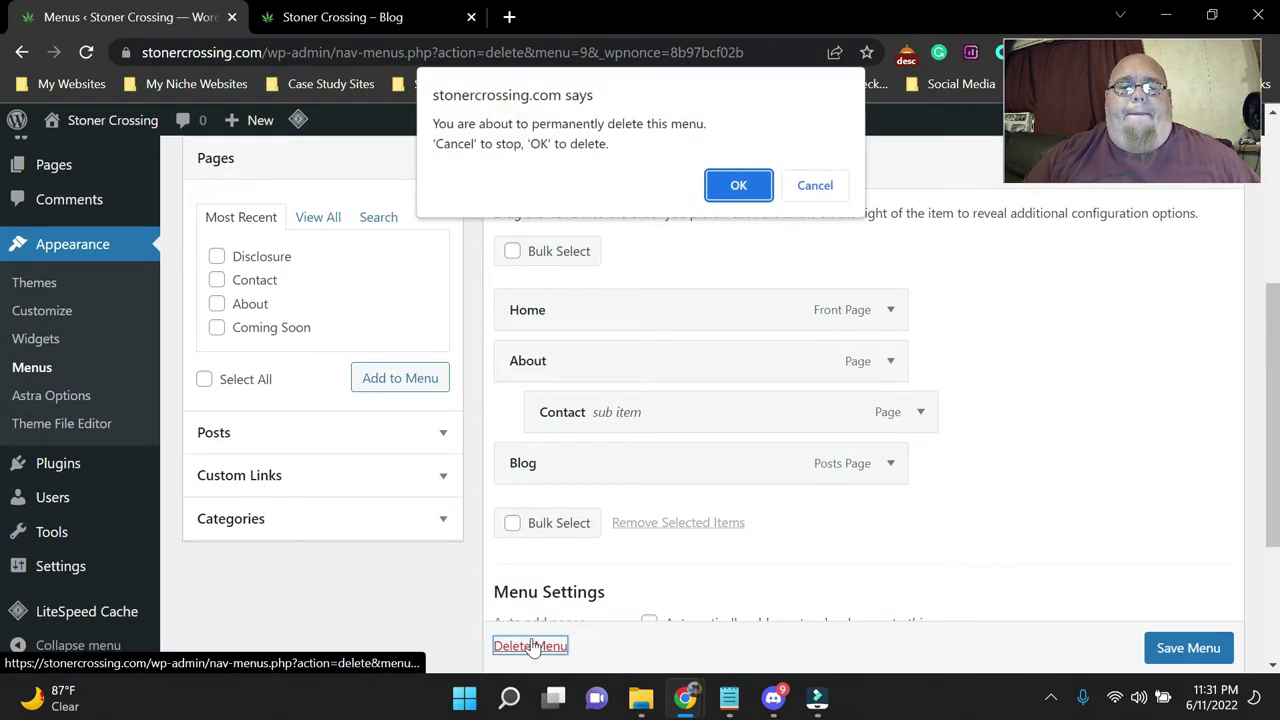
click(746, 194)
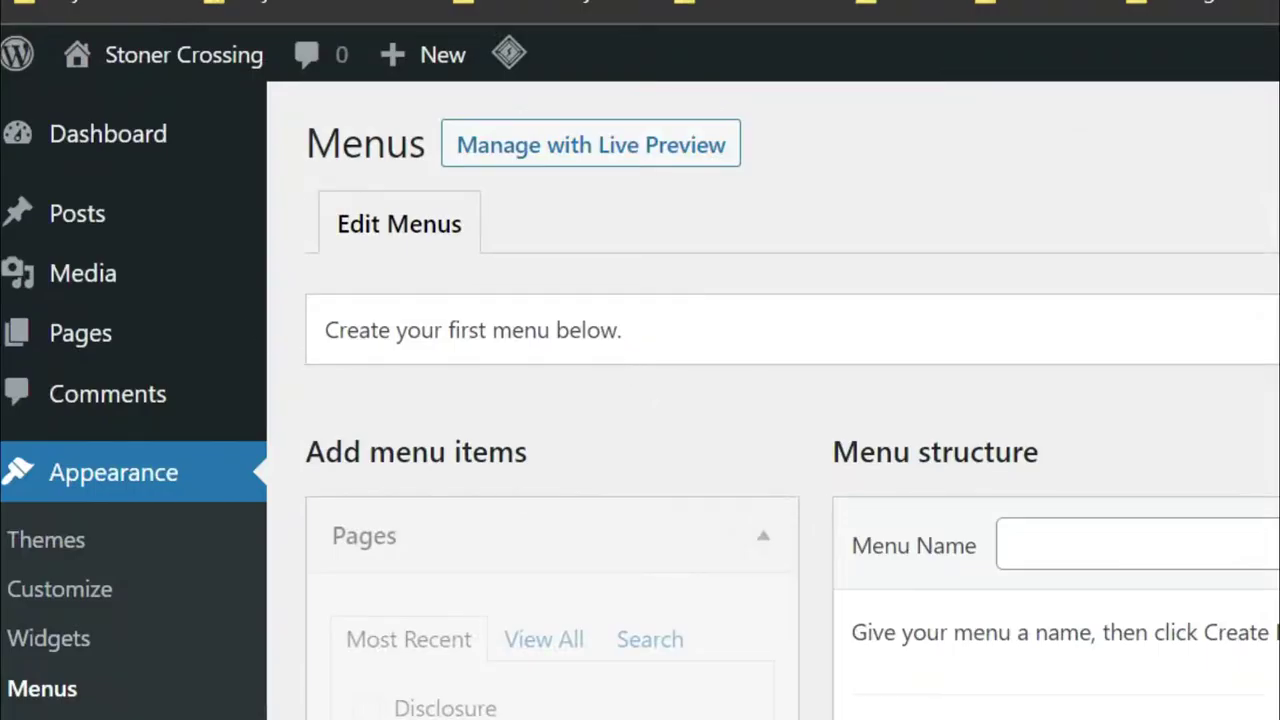
drag(734, 337, 320, 332)
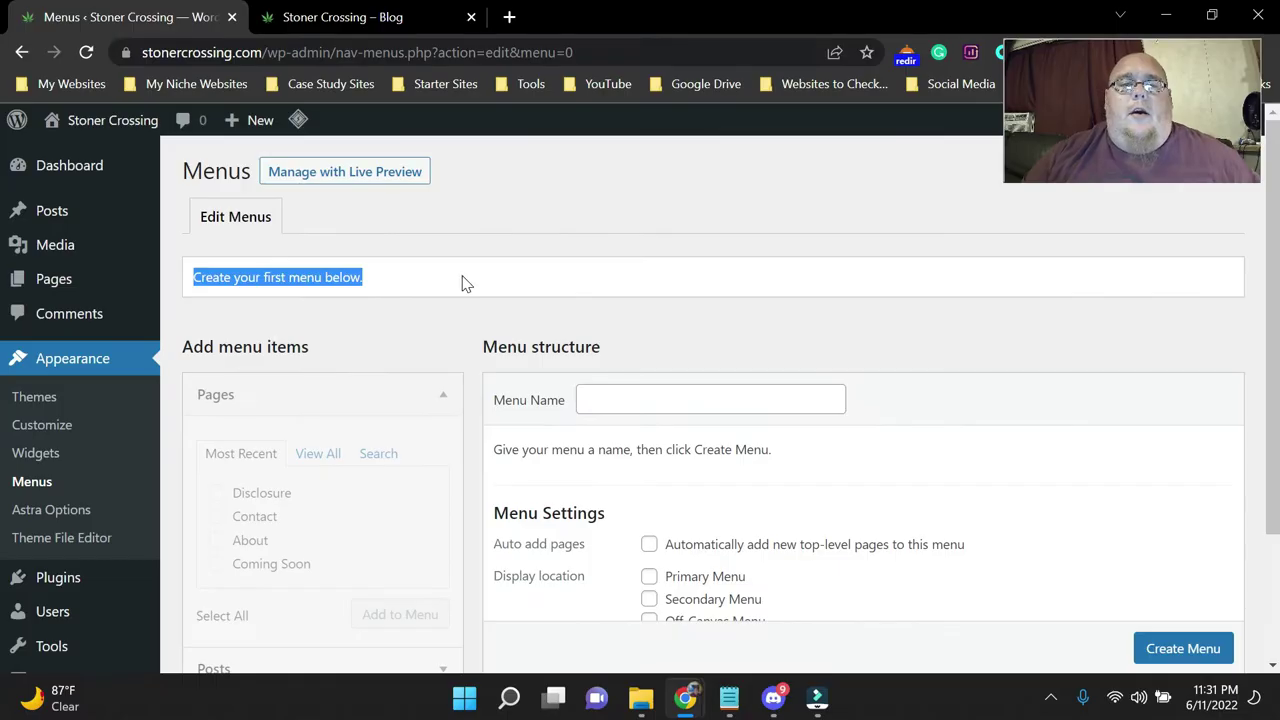
click(764, 332)
scroll(443, 280, down, 2)
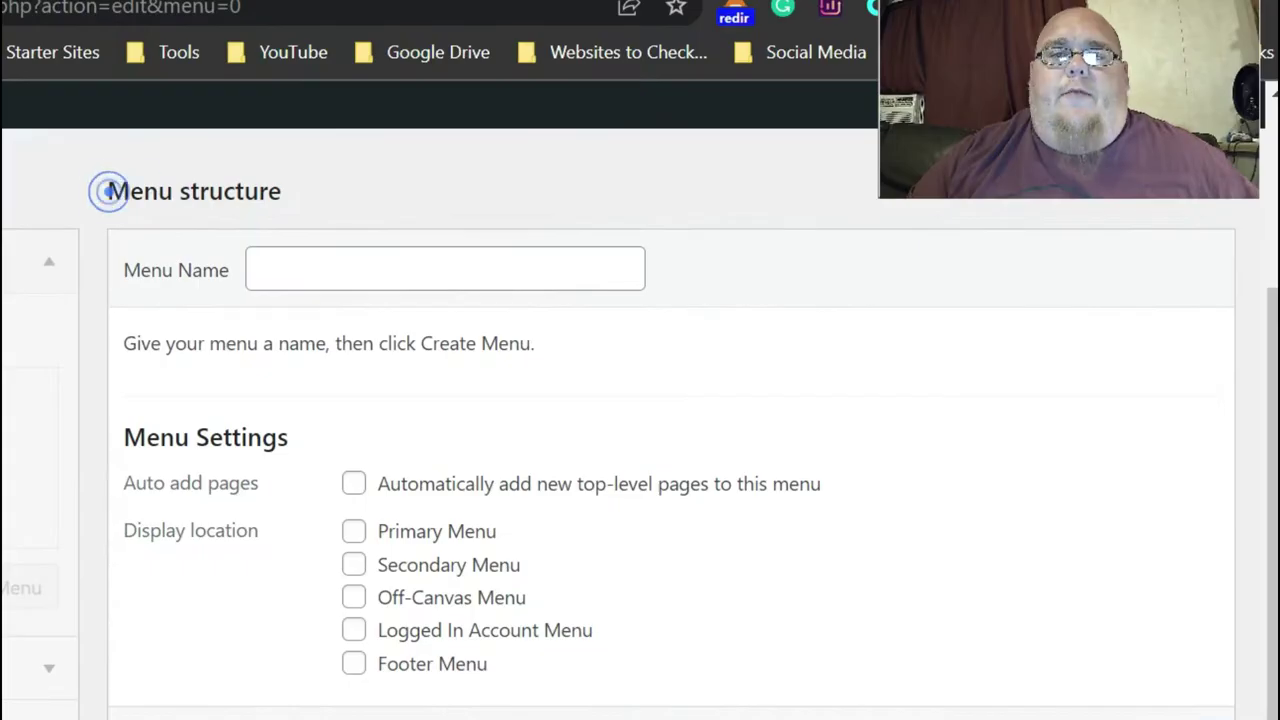
drag(483, 177, 602, 177)
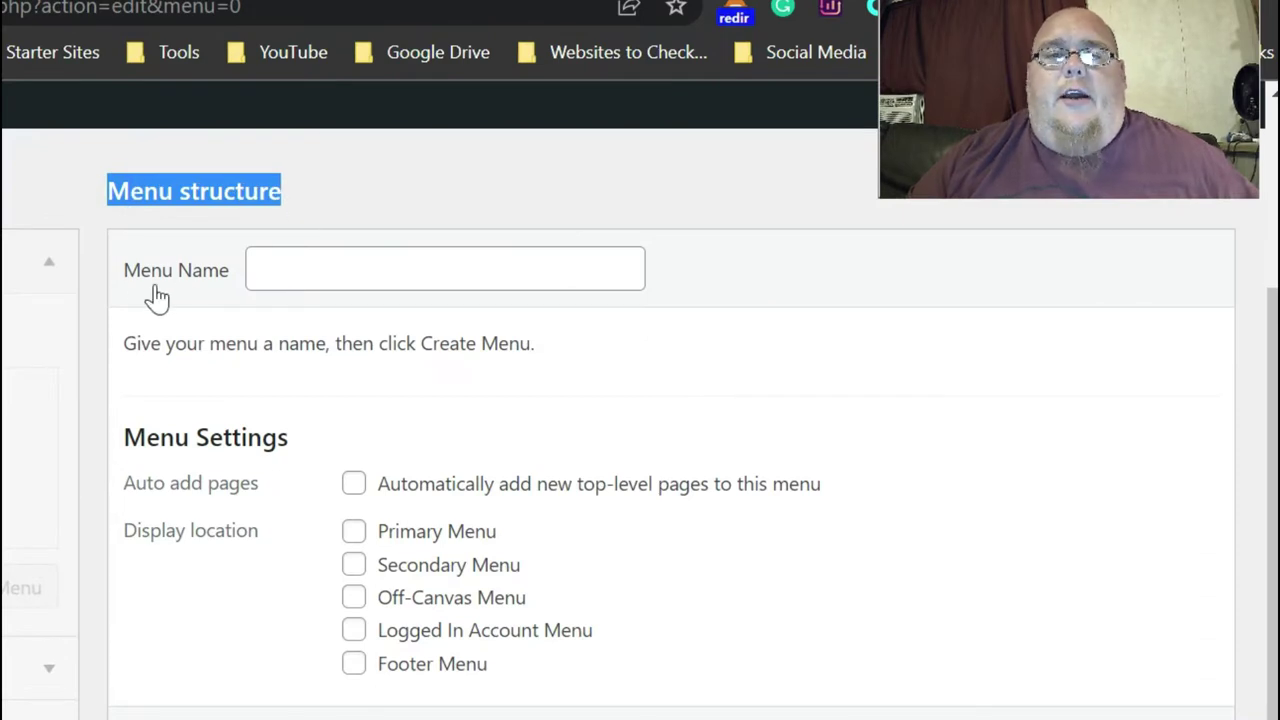
click(303, 284)
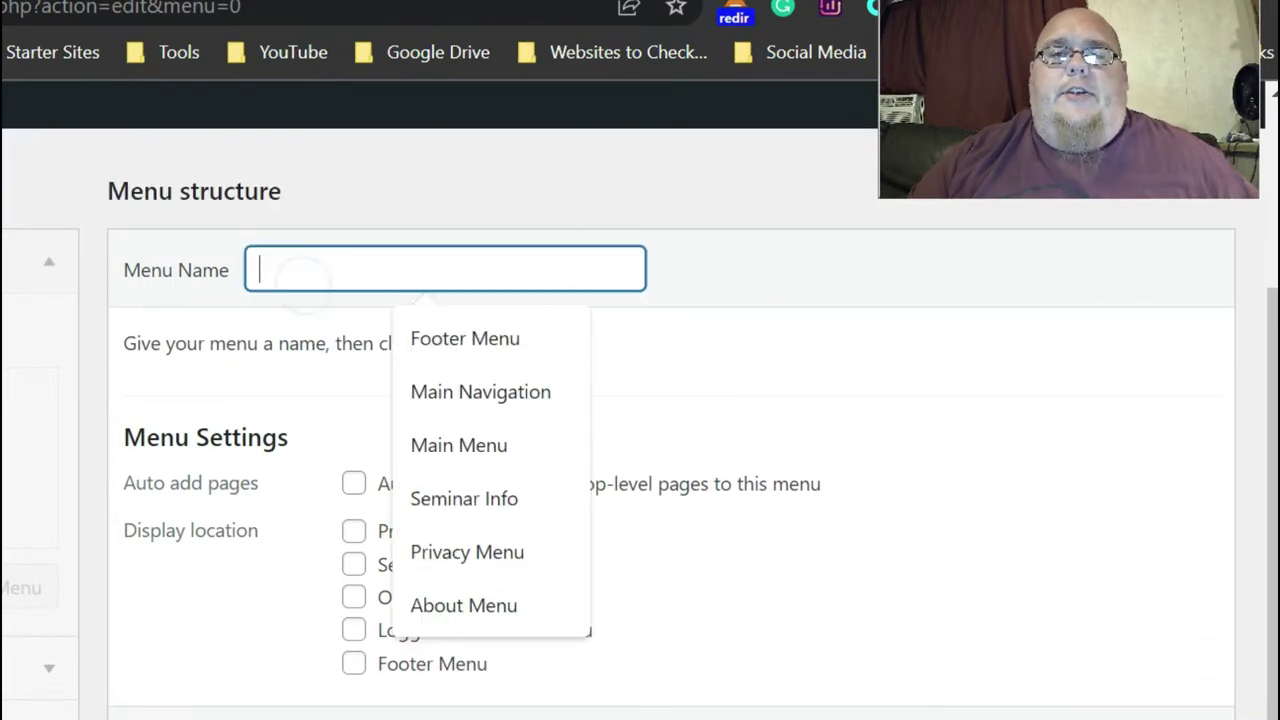
click(344, 220)
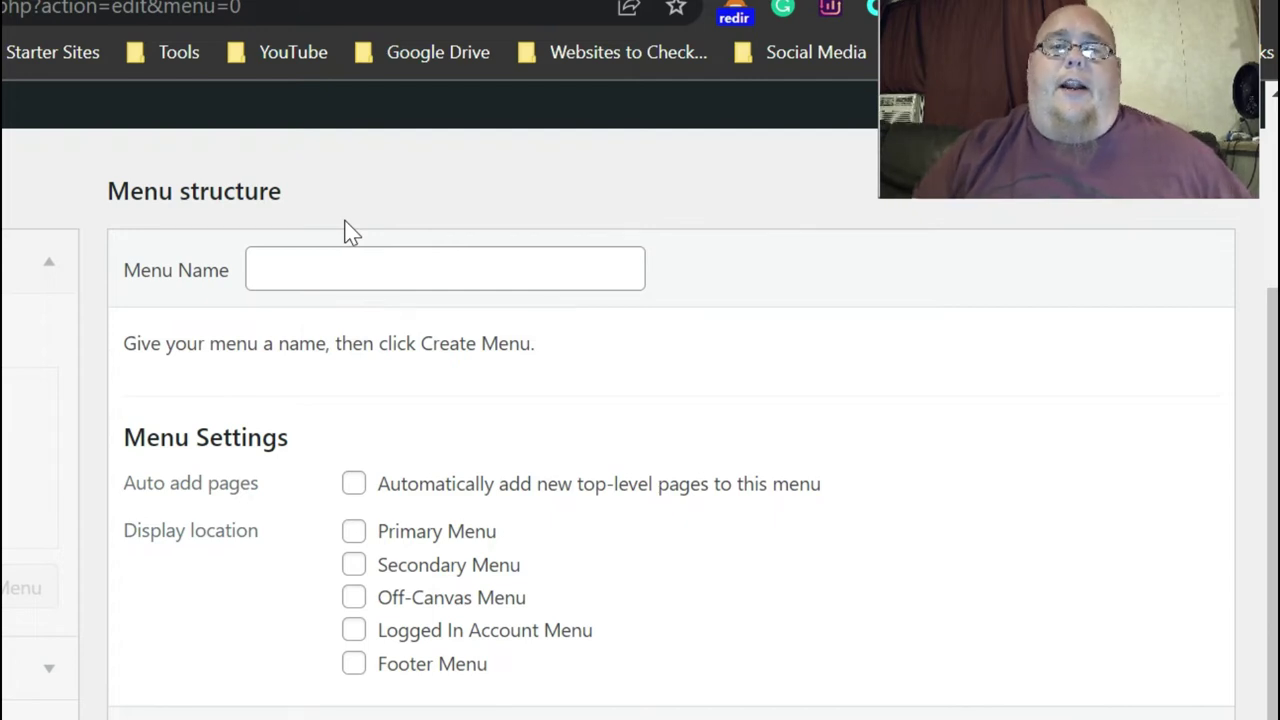
- Create a menu named "Main Menu" and assign it to the Primary Menu display location
click(331, 255)
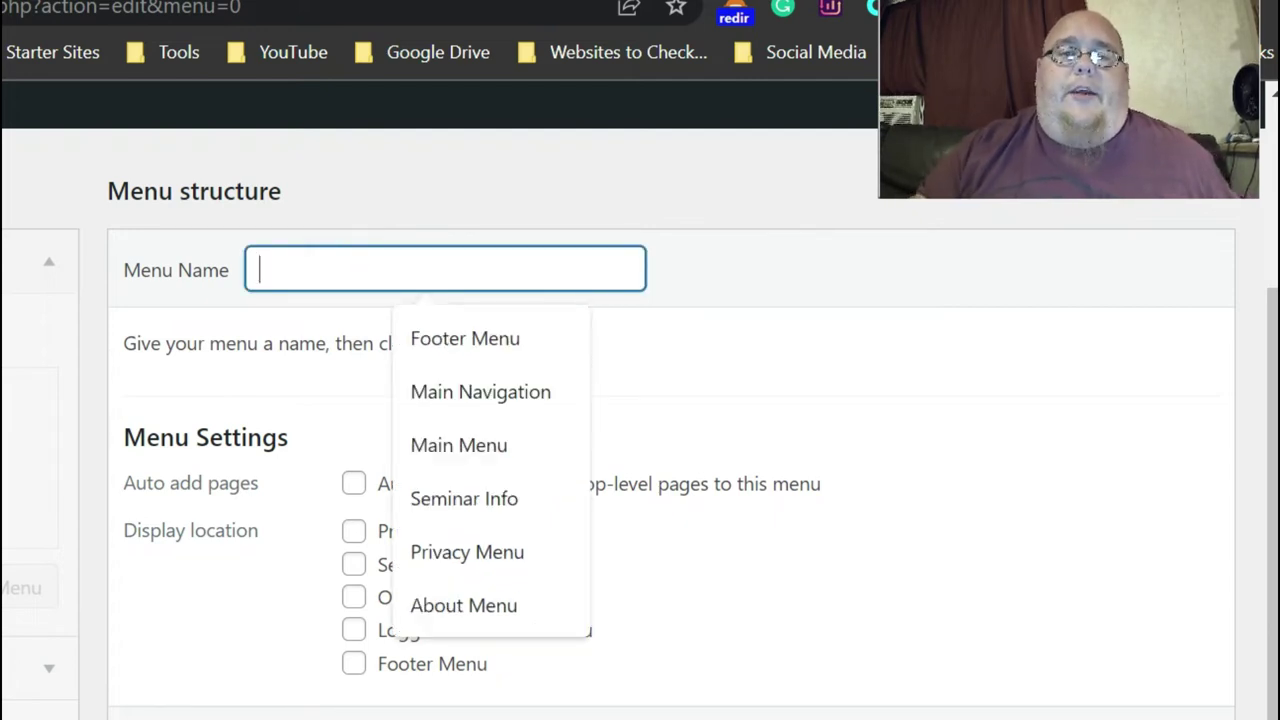
text(Main Menu)
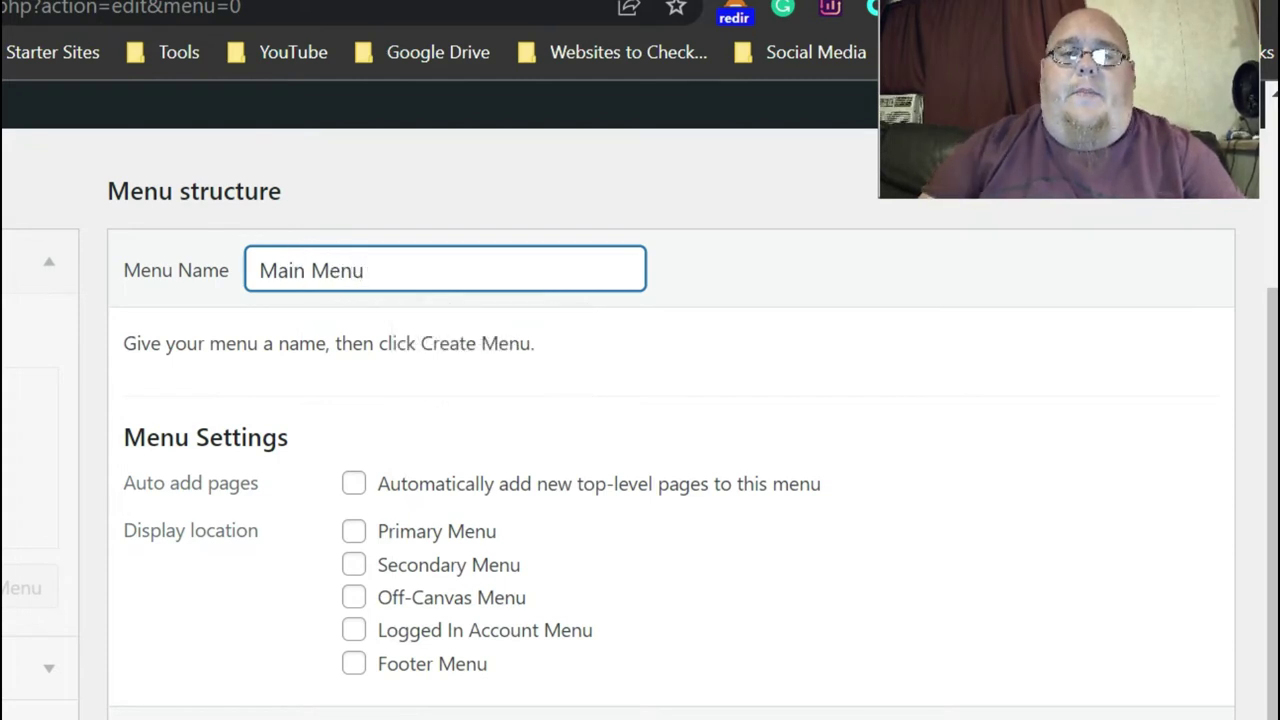
click(606, 341)
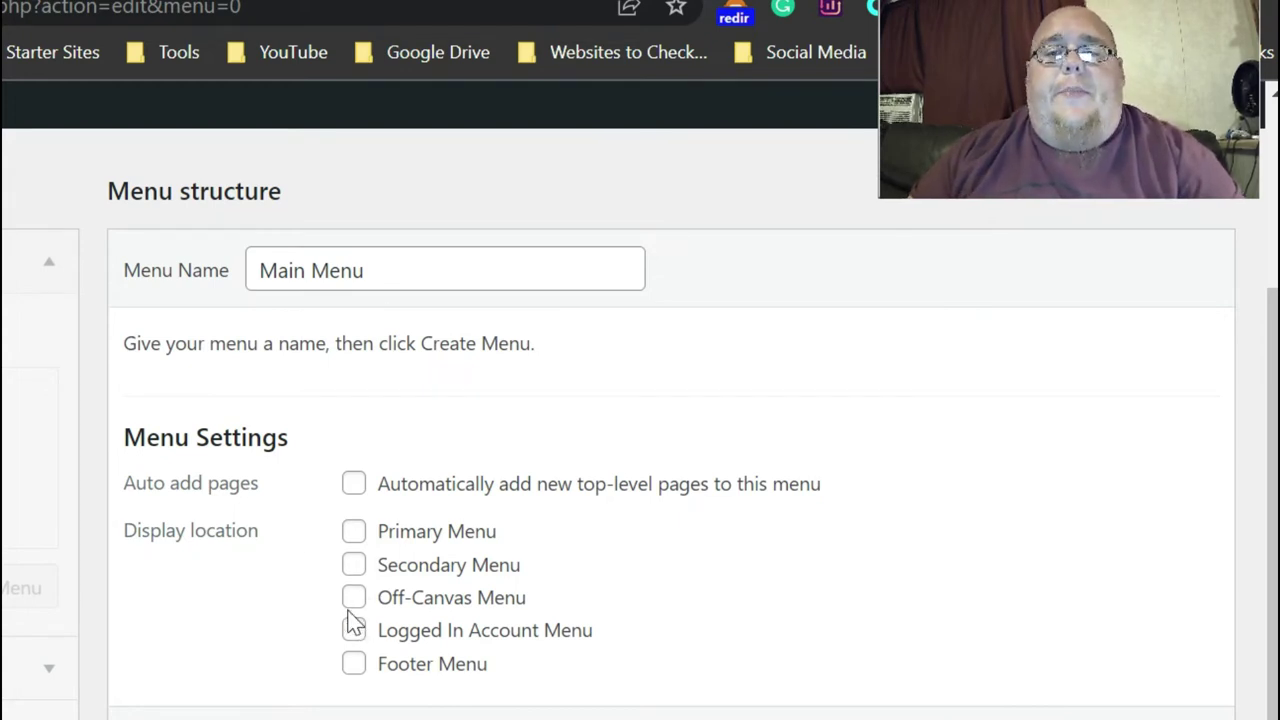
click(356, 533)
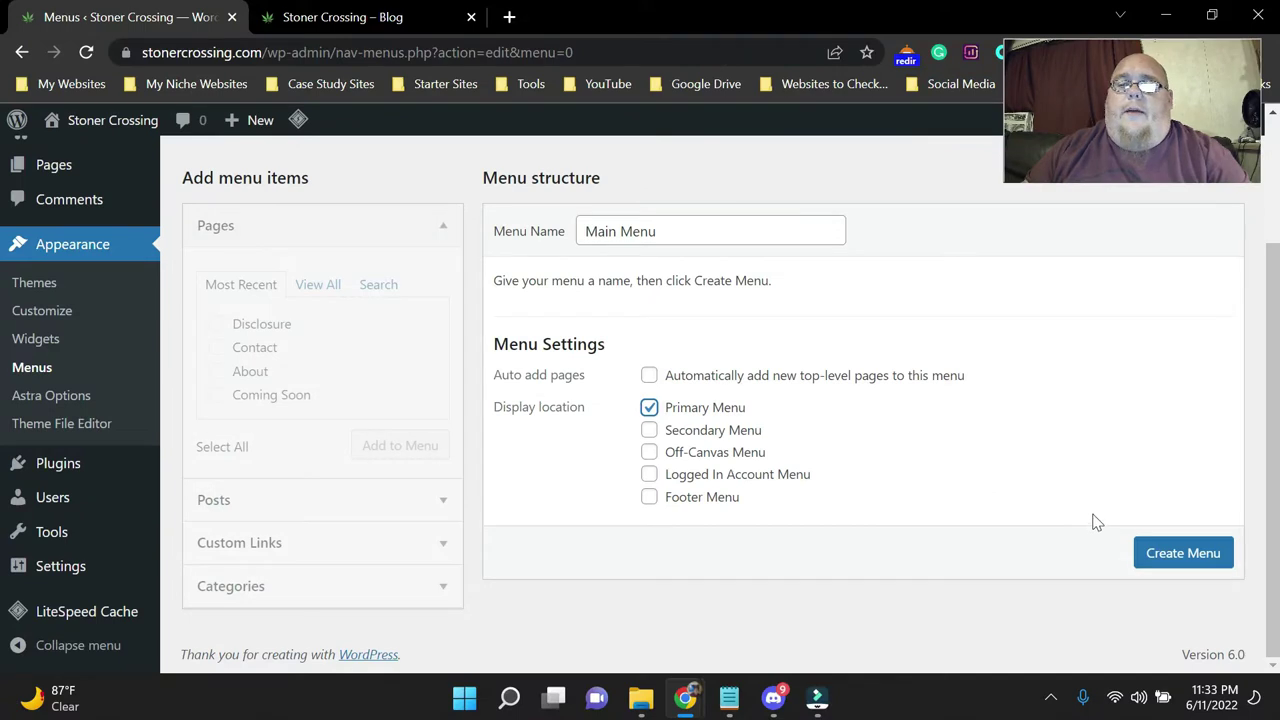
click(1165, 560)
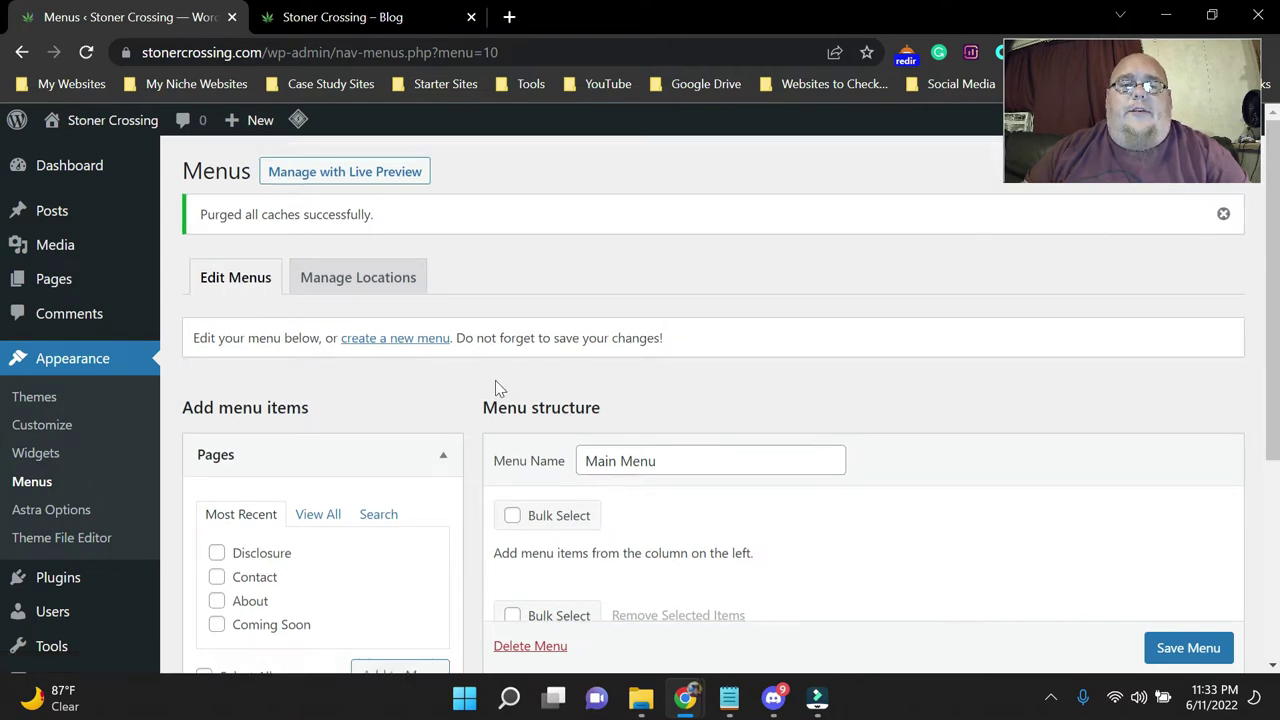
scroll(497, 388, down, 2)
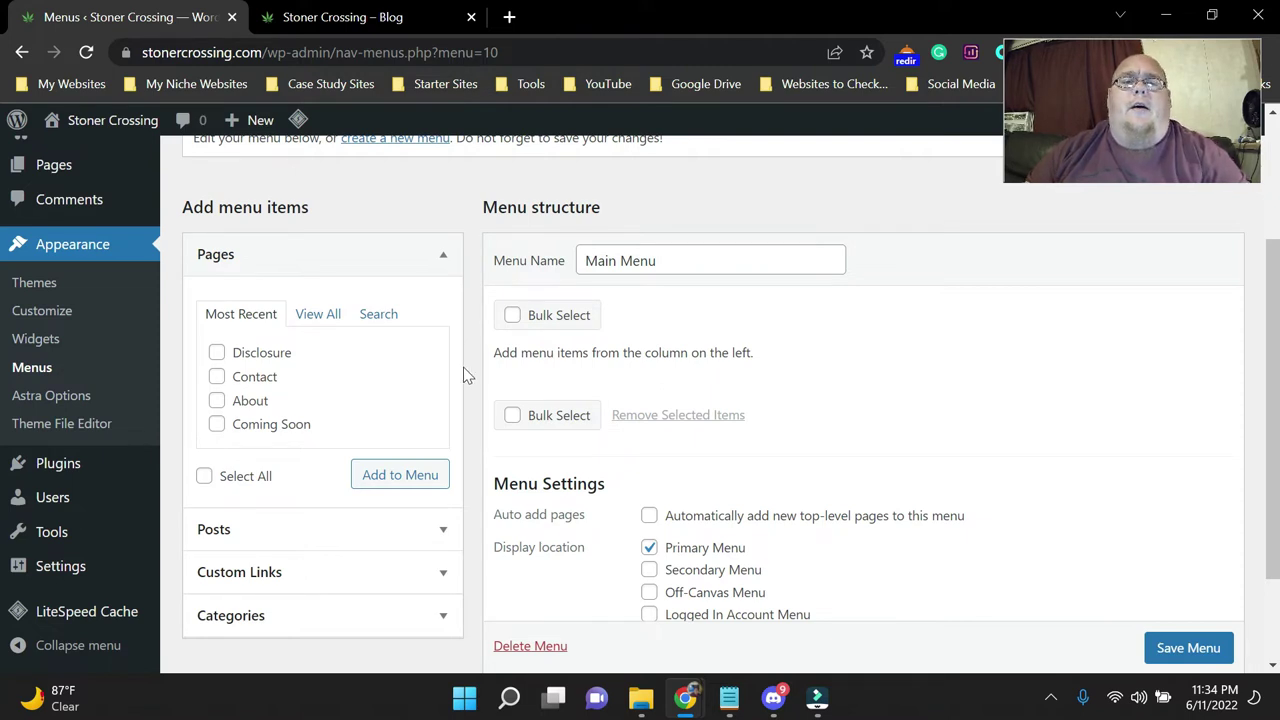
click(245, 256)
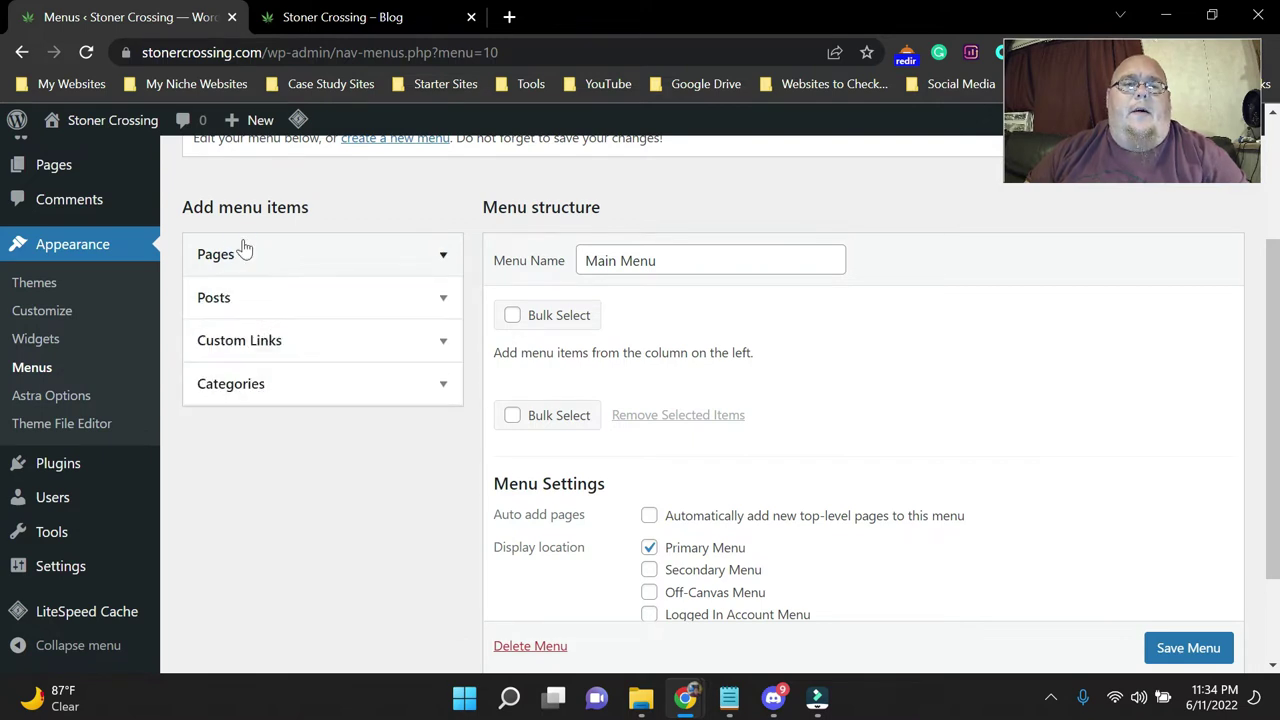
click(180, 210)
drag(181, 215, 289, 223)
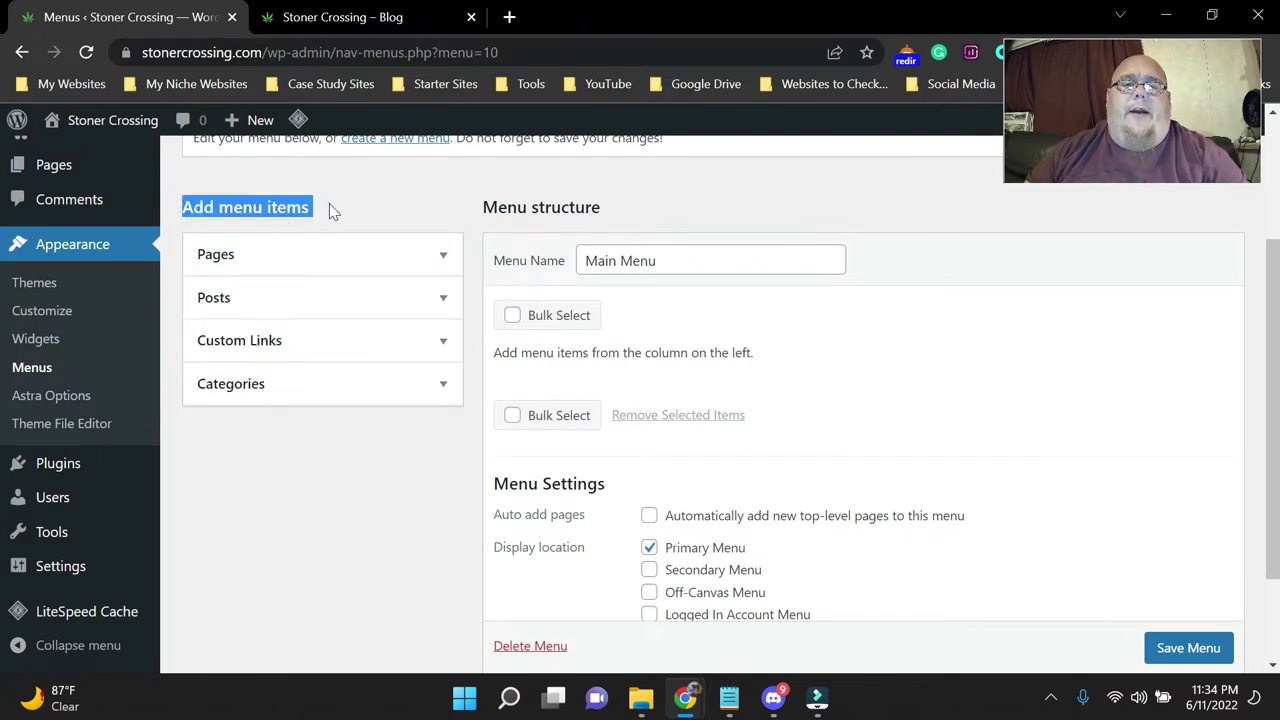
click(325, 212)
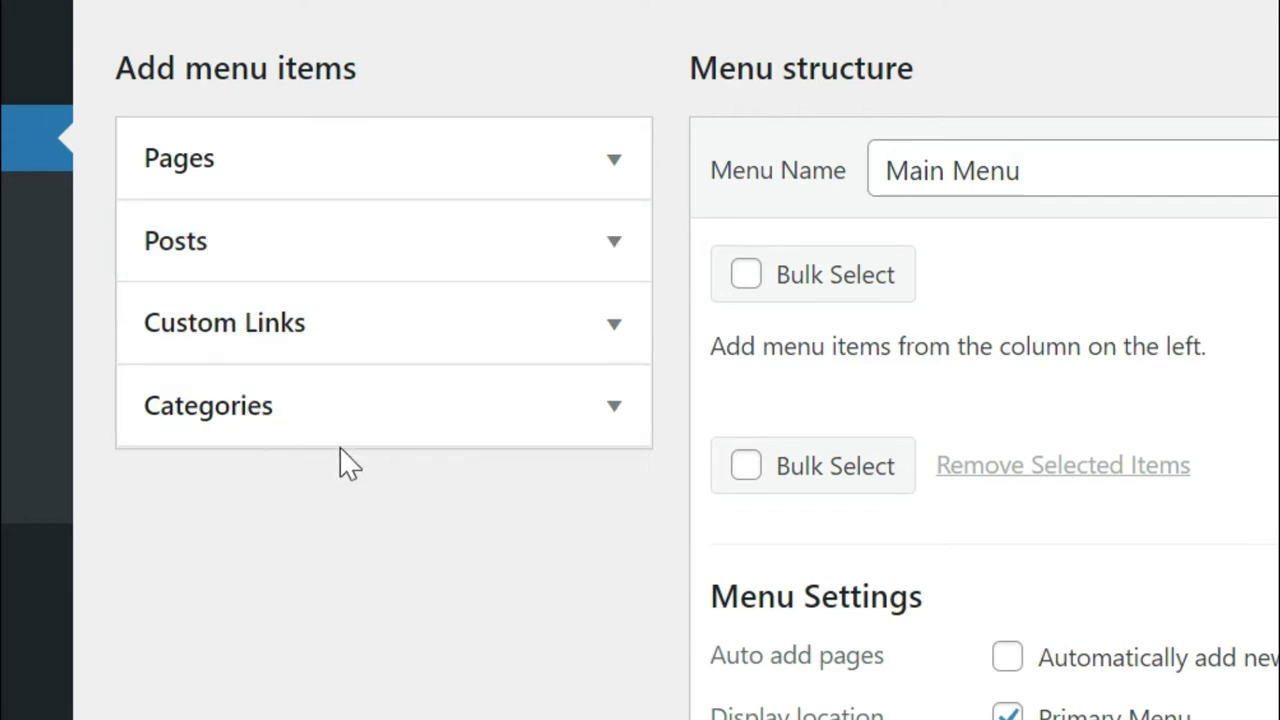
- Add the Home, Blog, About and Contact pages from the full page list to the Main Menu
click(210, 167)
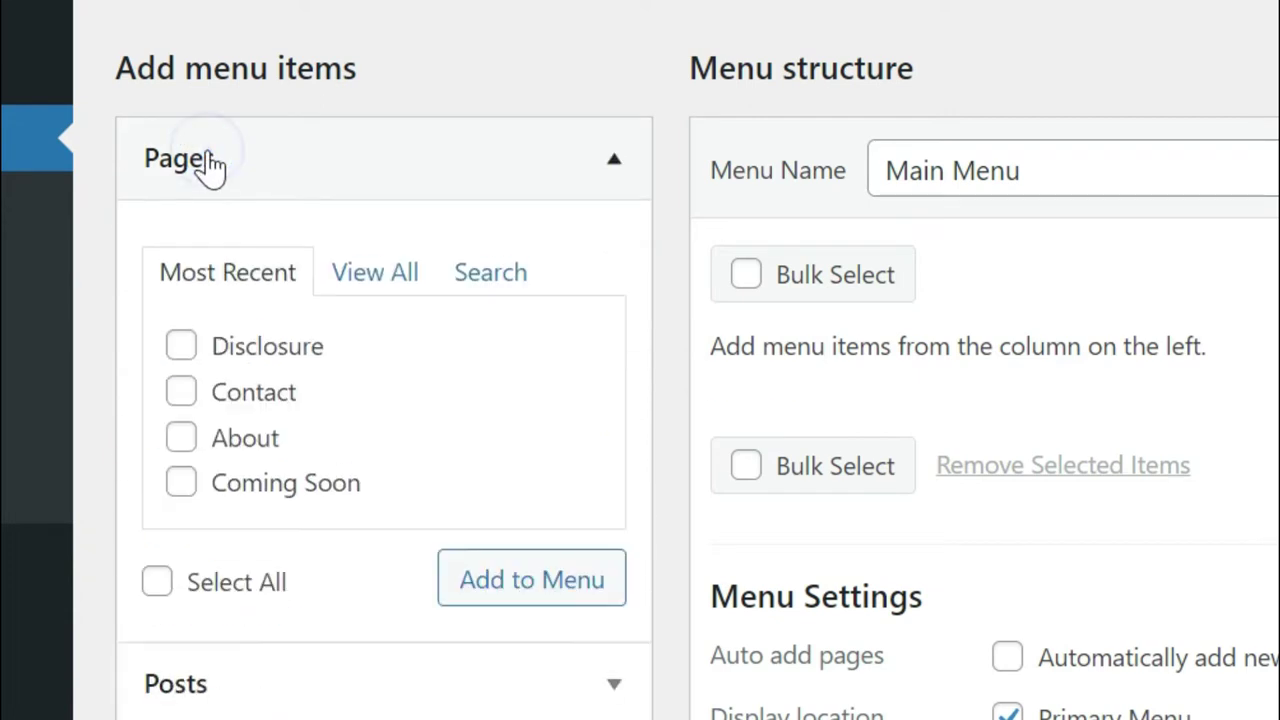
click(366, 290)
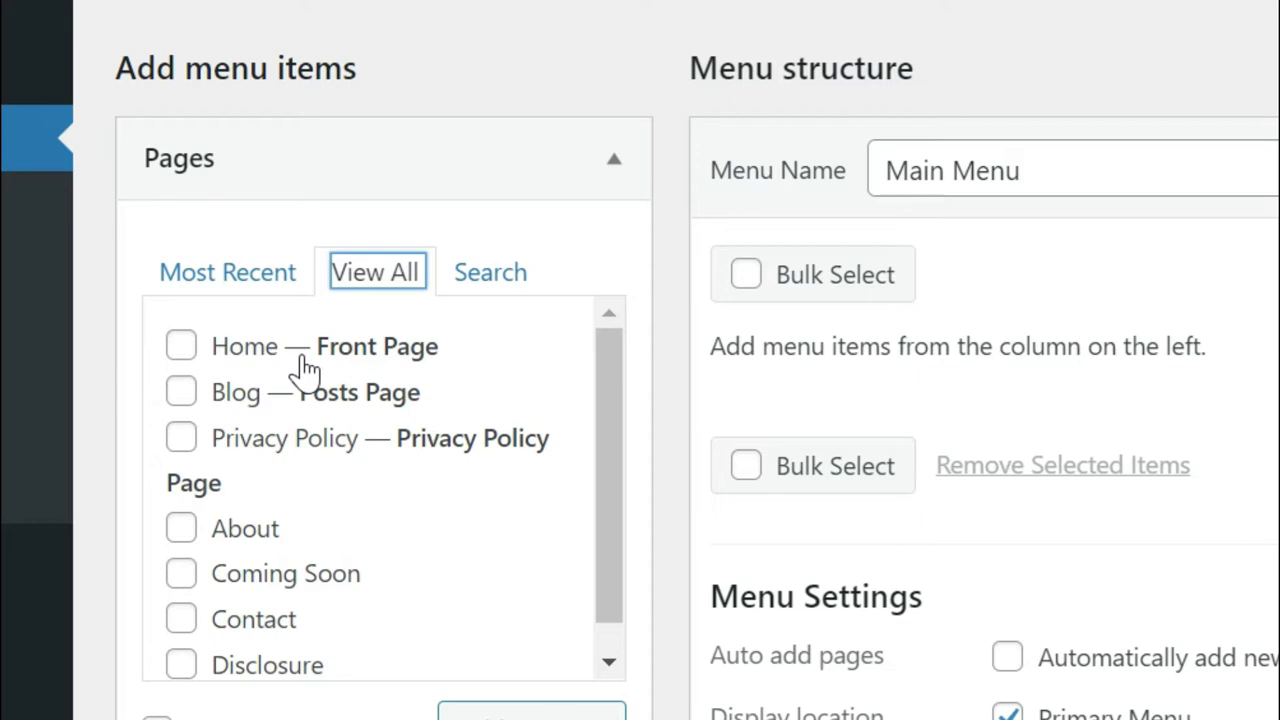
click(181, 346)
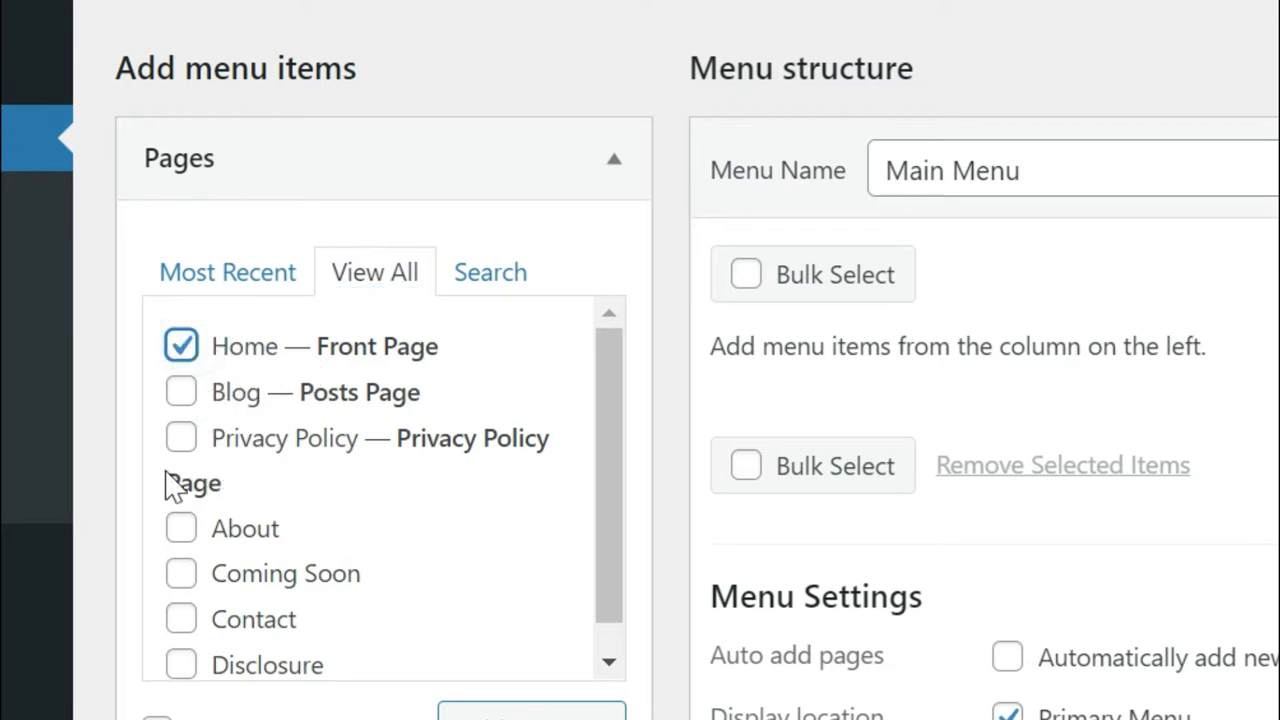
click(181, 529)
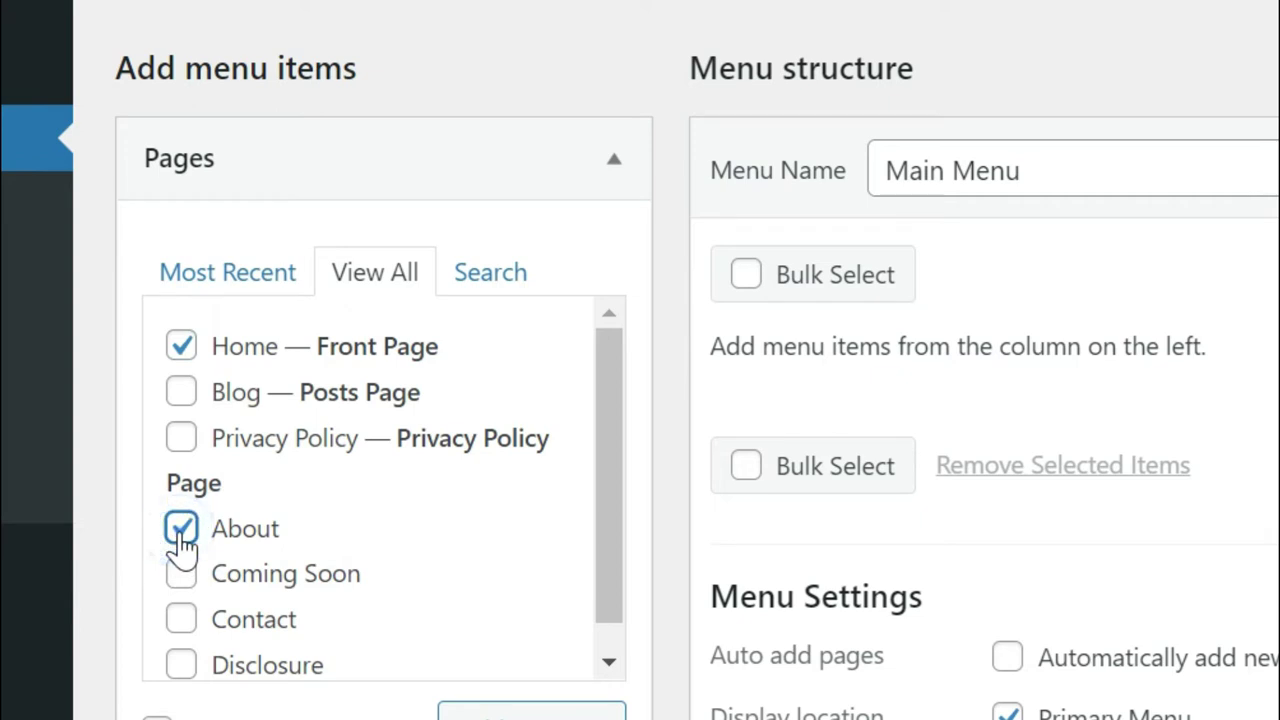
click(178, 396)
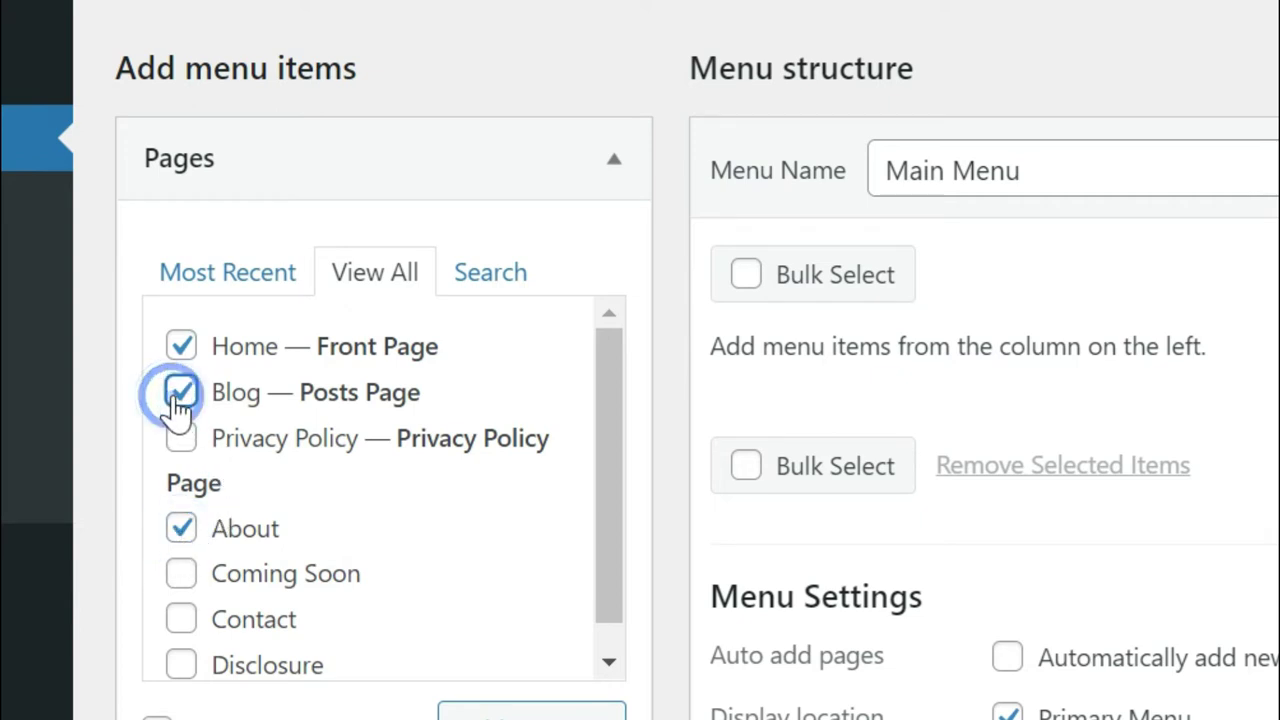
click(184, 626)
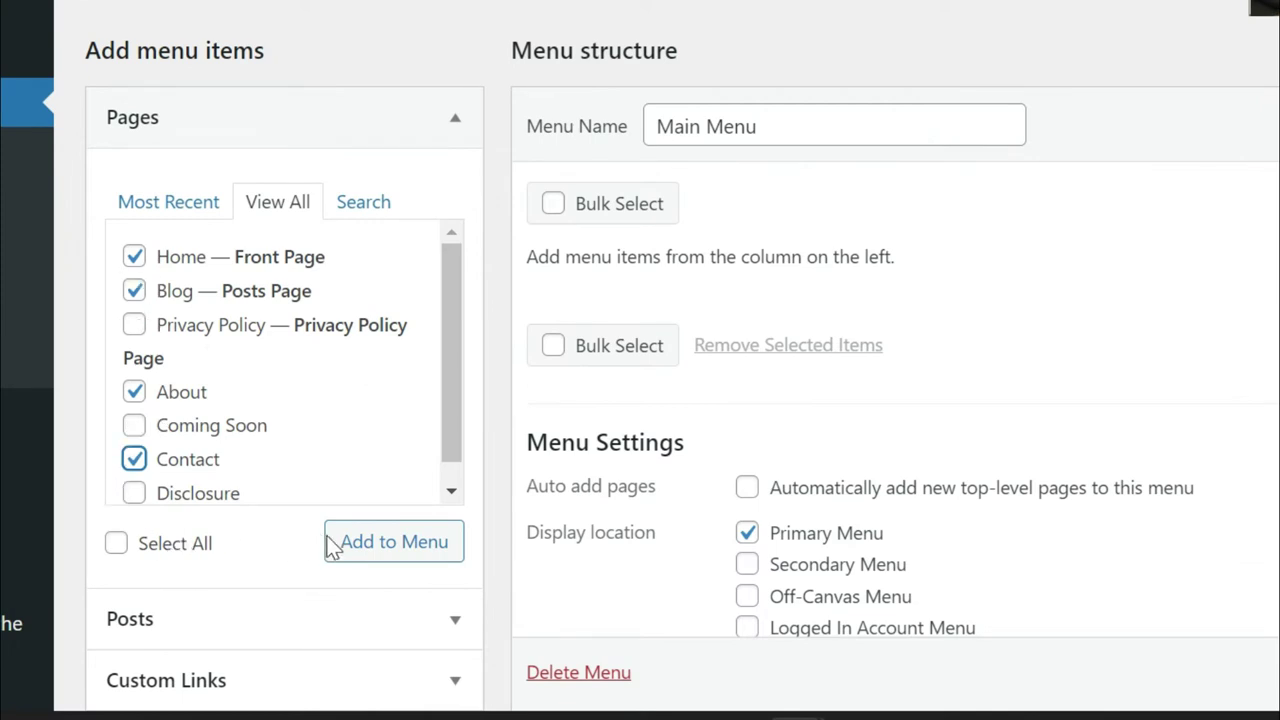
click(358, 557)
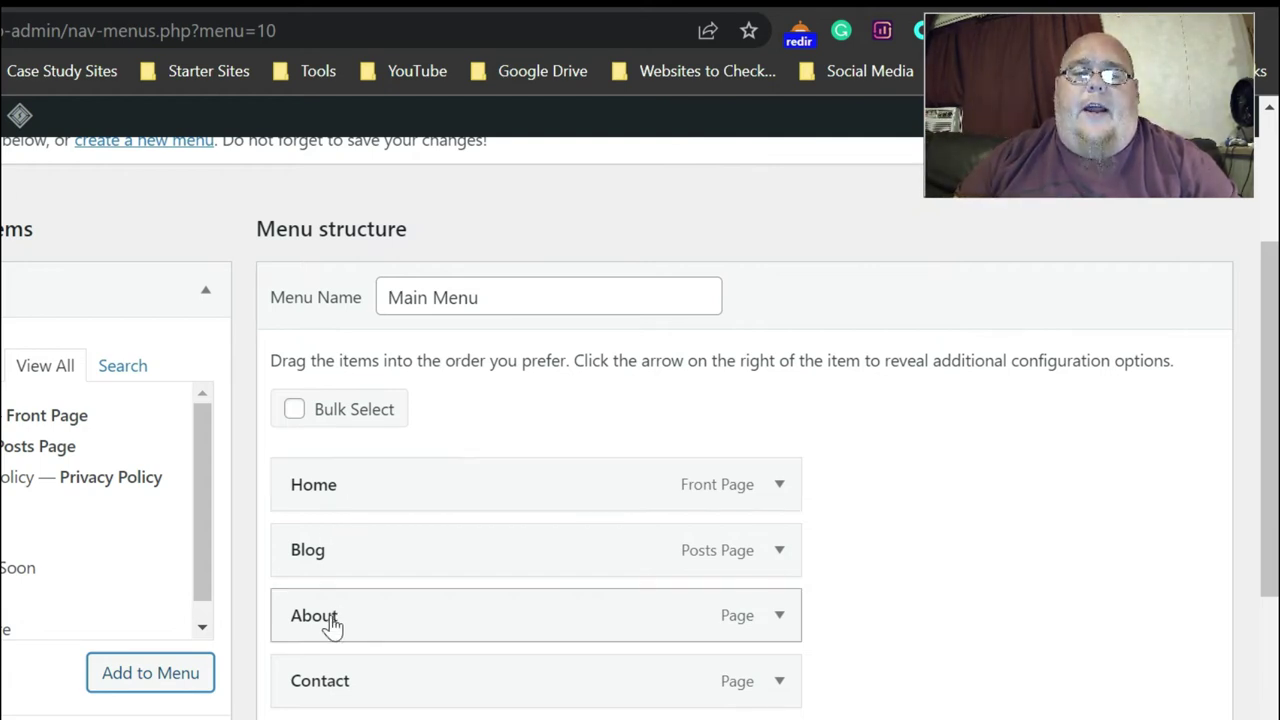
- Reorder the Main Menu items to Home, About, Contact, Blog and save the menu
drag(331, 624, 325, 553)
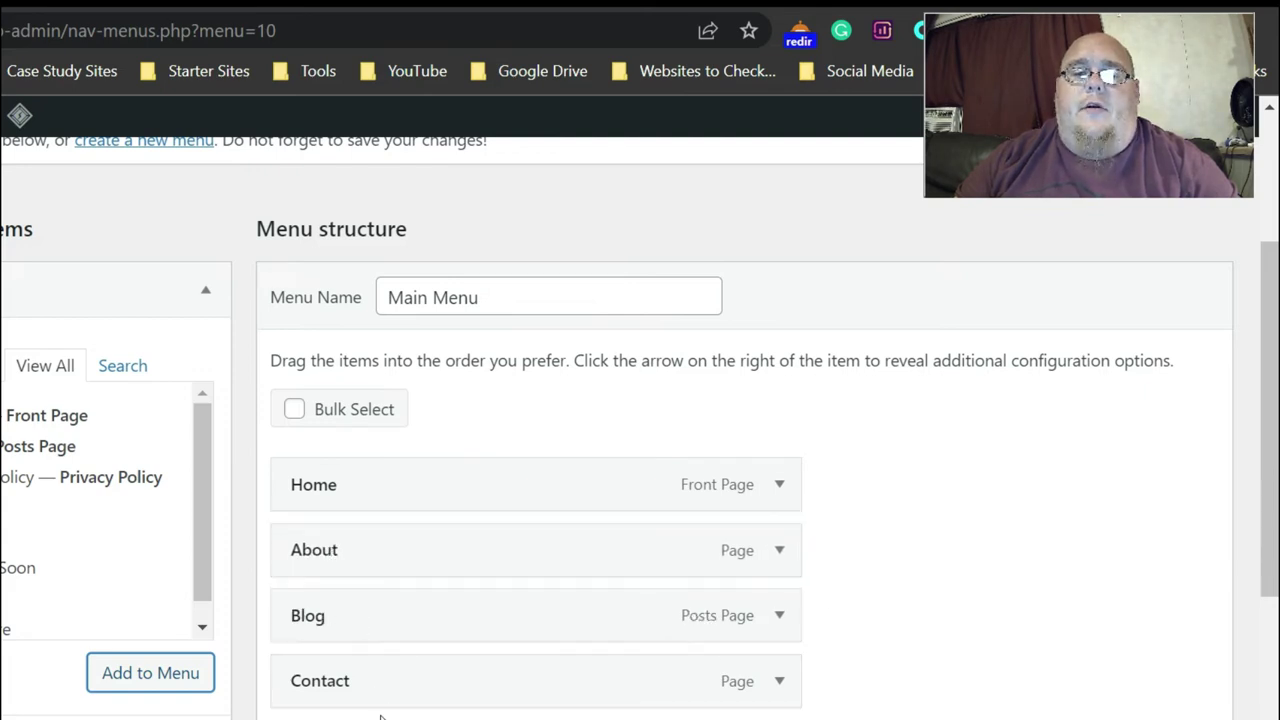
drag(335, 688, 340, 620)
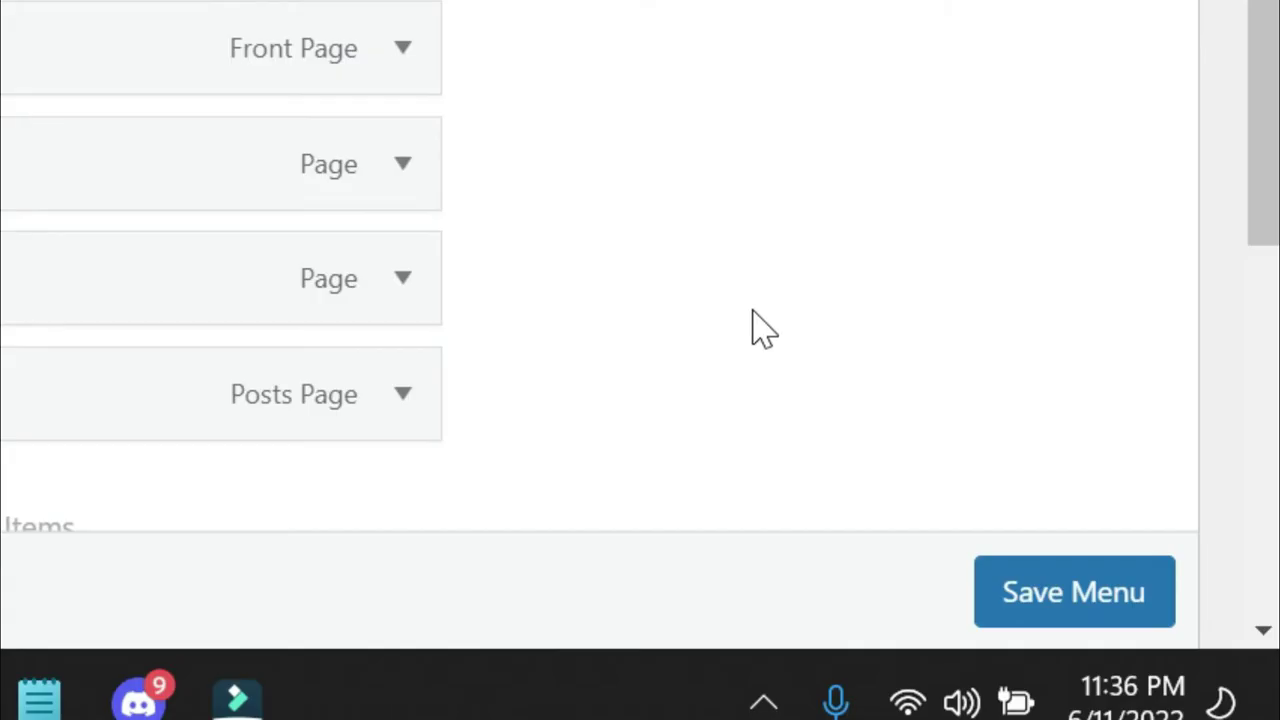
scroll(1000, 650, down, 5)
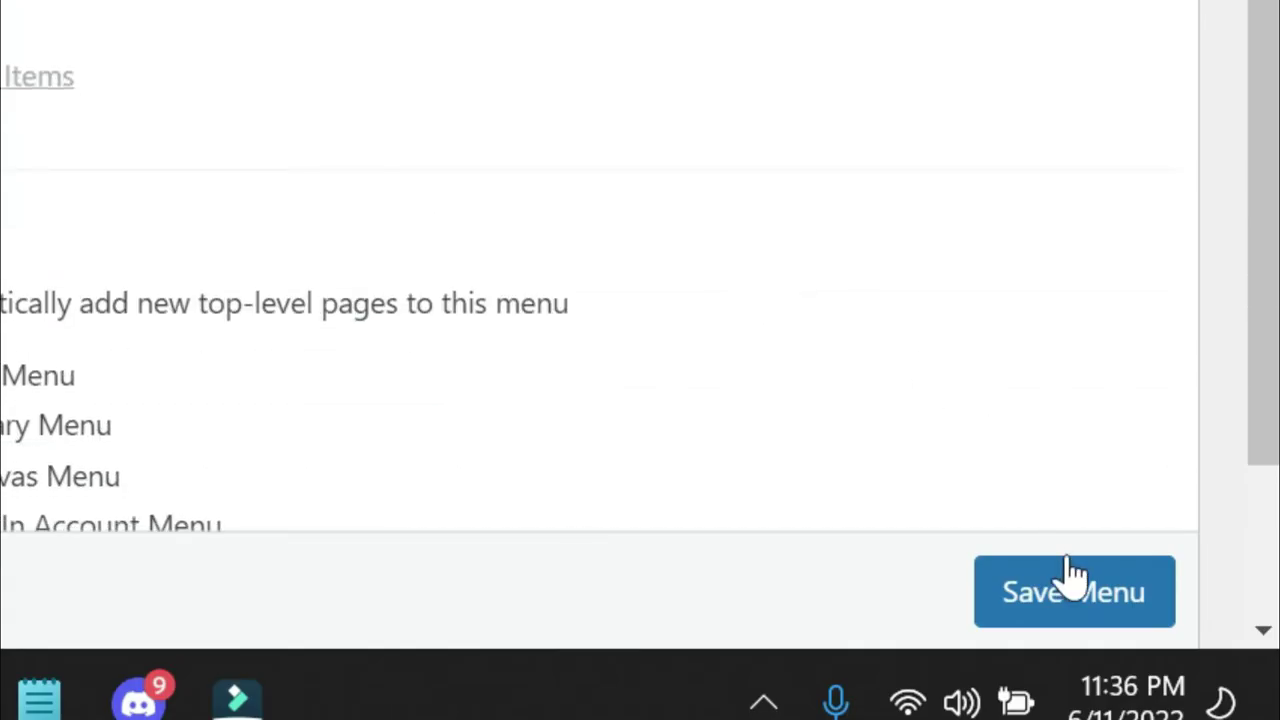
click(1088, 606)
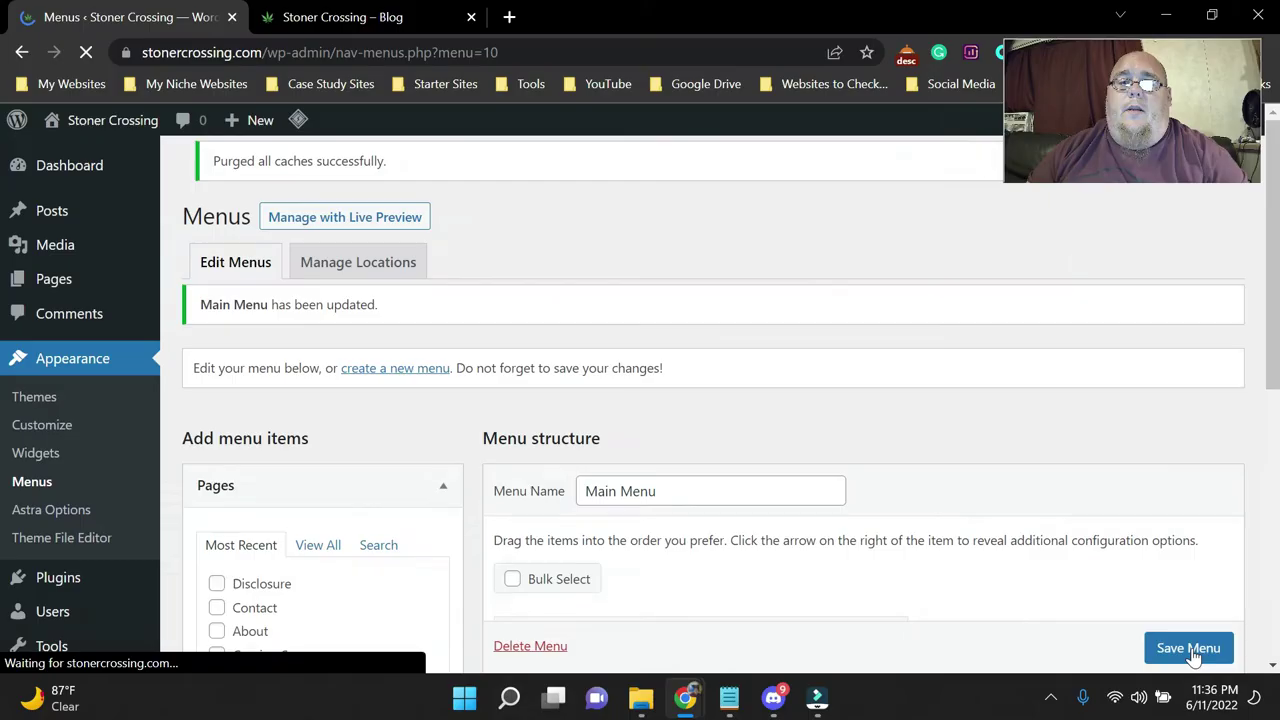
- Reload the live Stoner Crossing homepage and check the header navigation
click(395, 14)
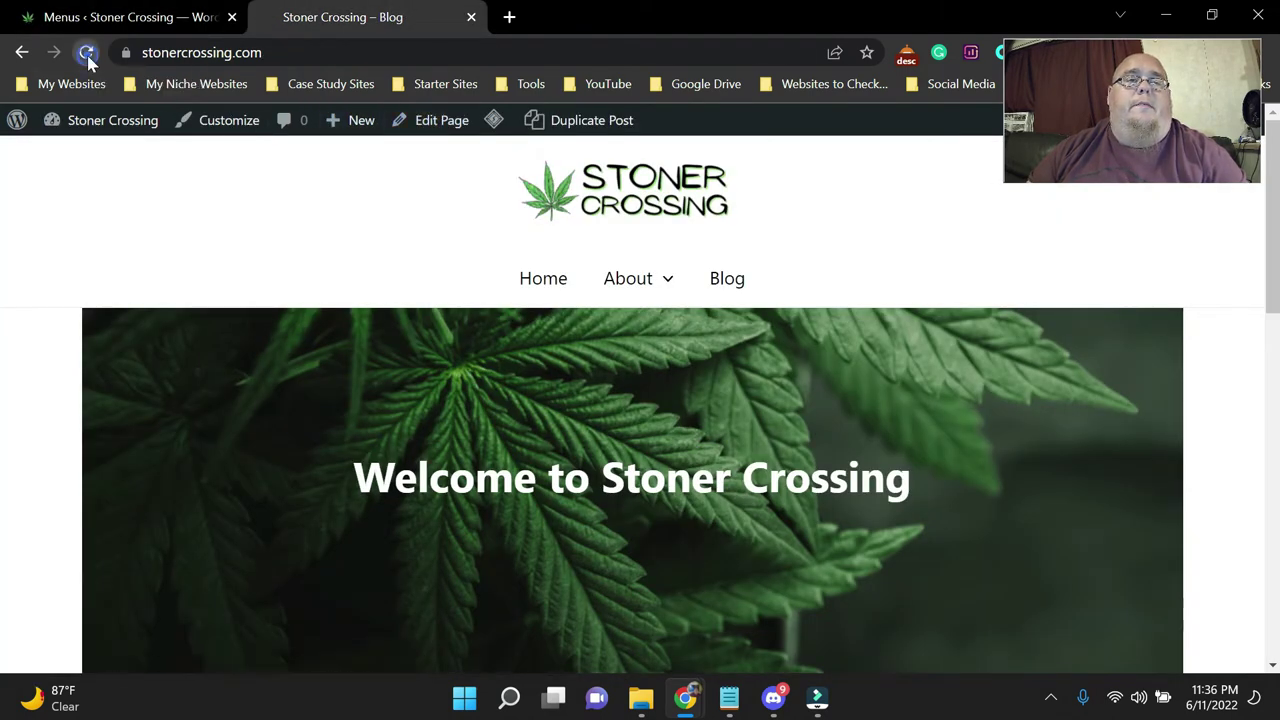
click(87, 56)
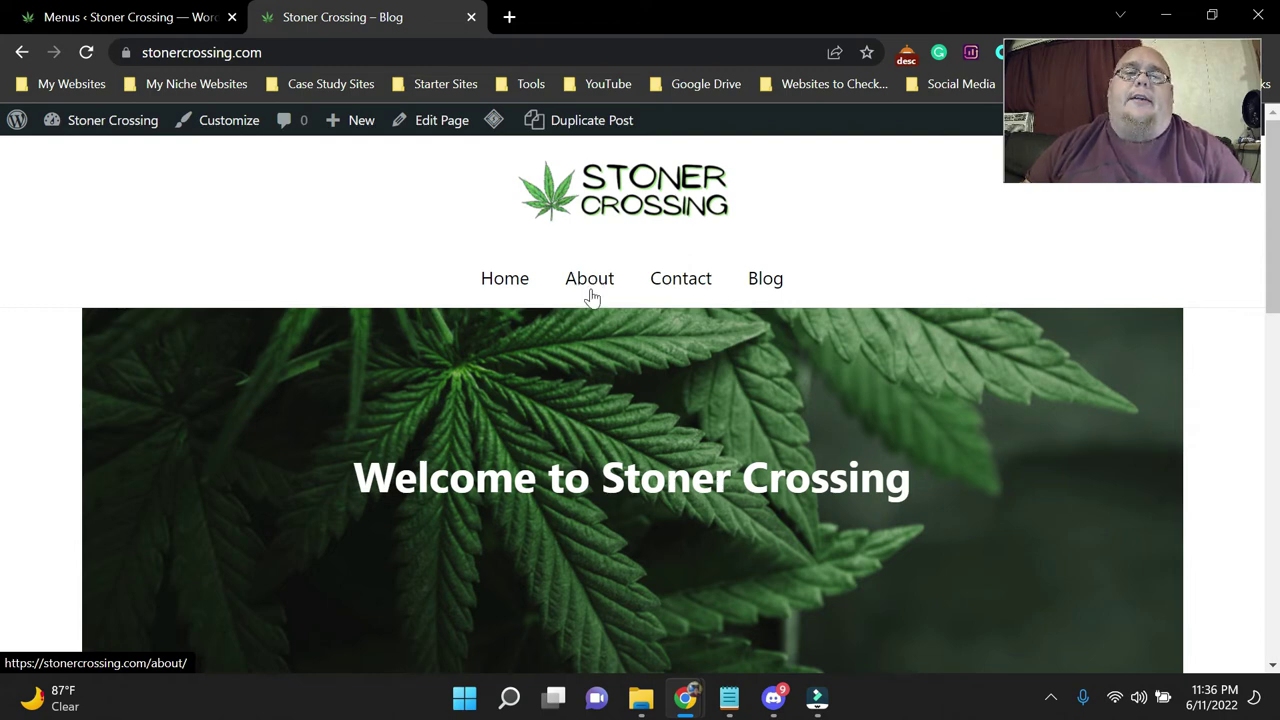
- Nest the Contact item under About as a sub item in the Main Menu and save the menu
click(146, 20)
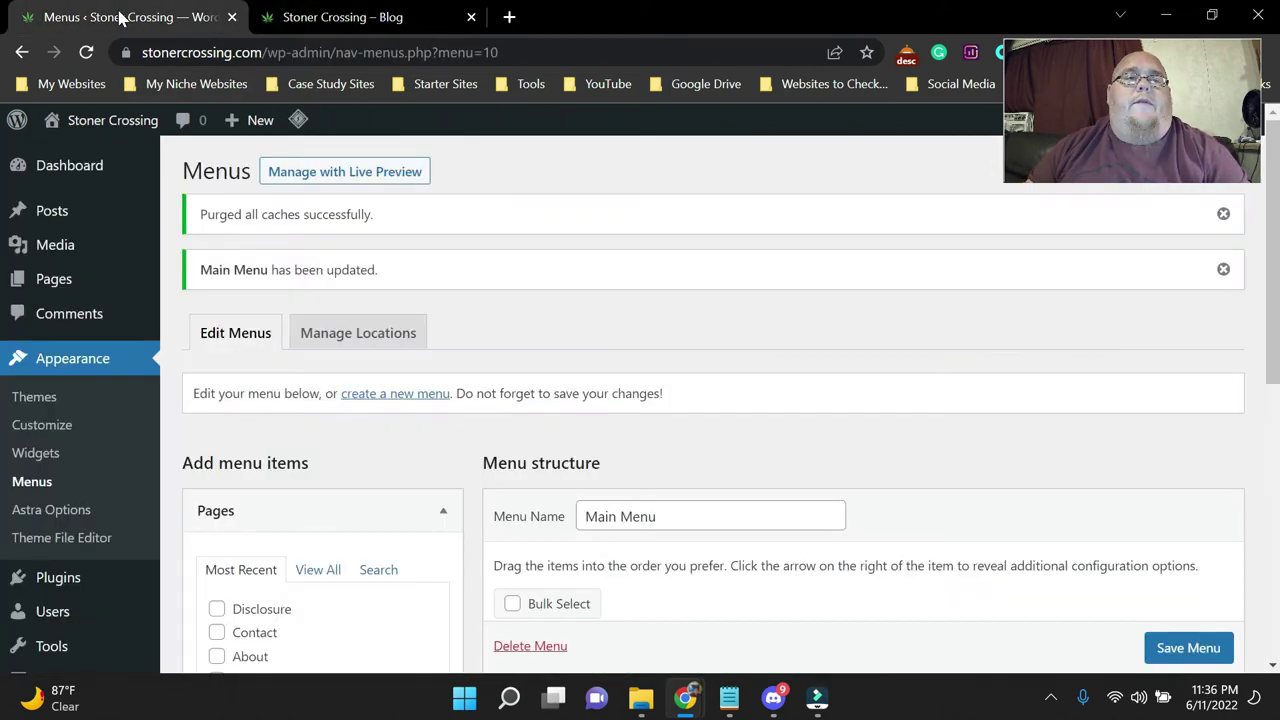
scroll(506, 357, down, 3)
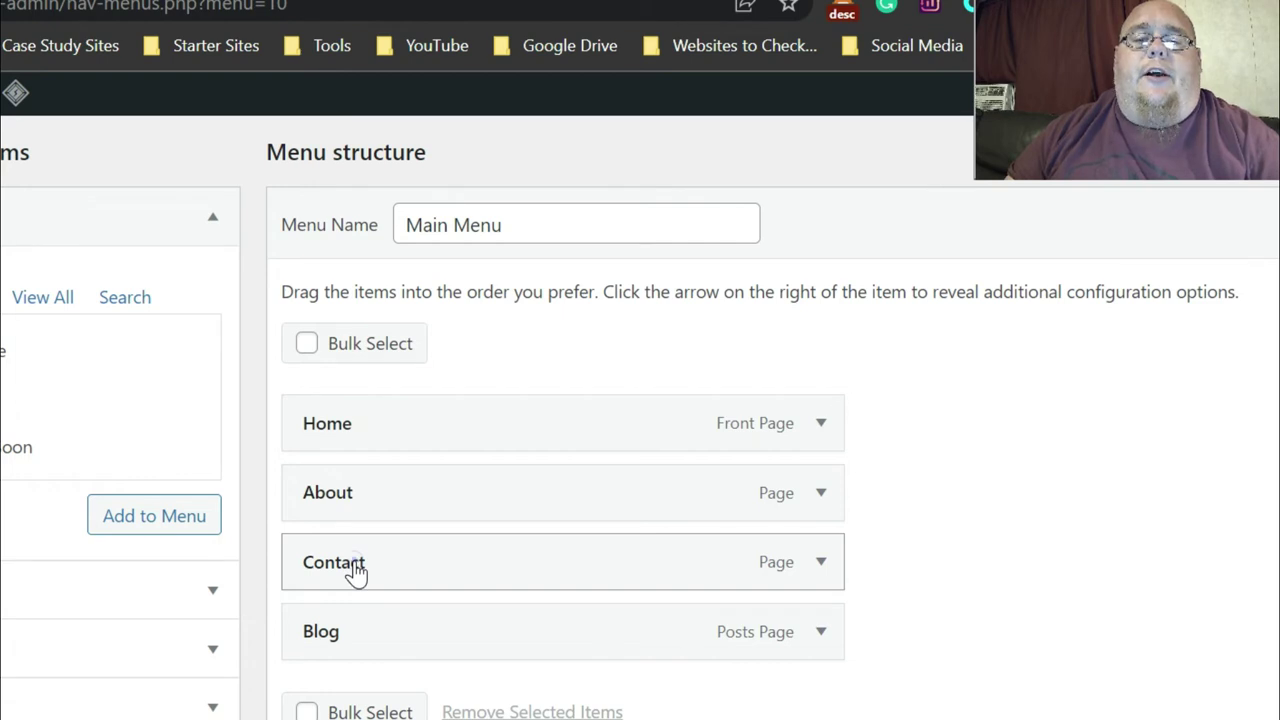
drag(354, 571, 400, 580)
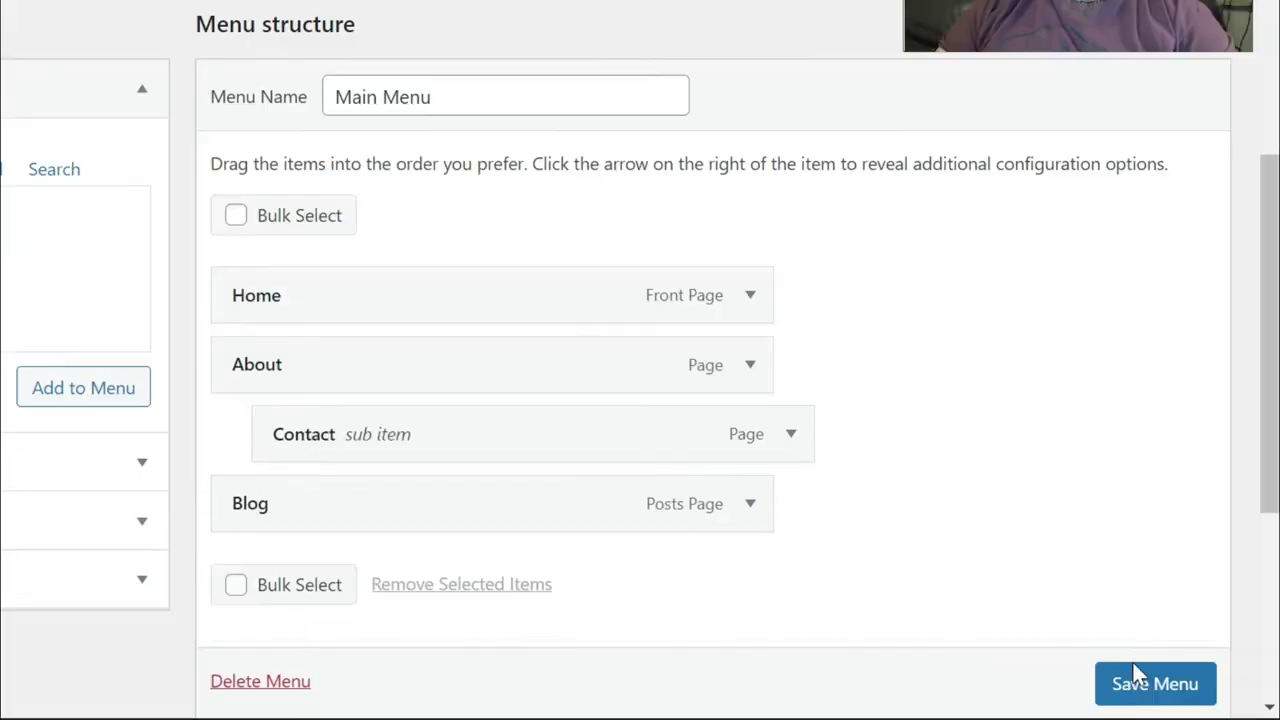
scroll(1134, 677, down, 1)
click(1140, 684)
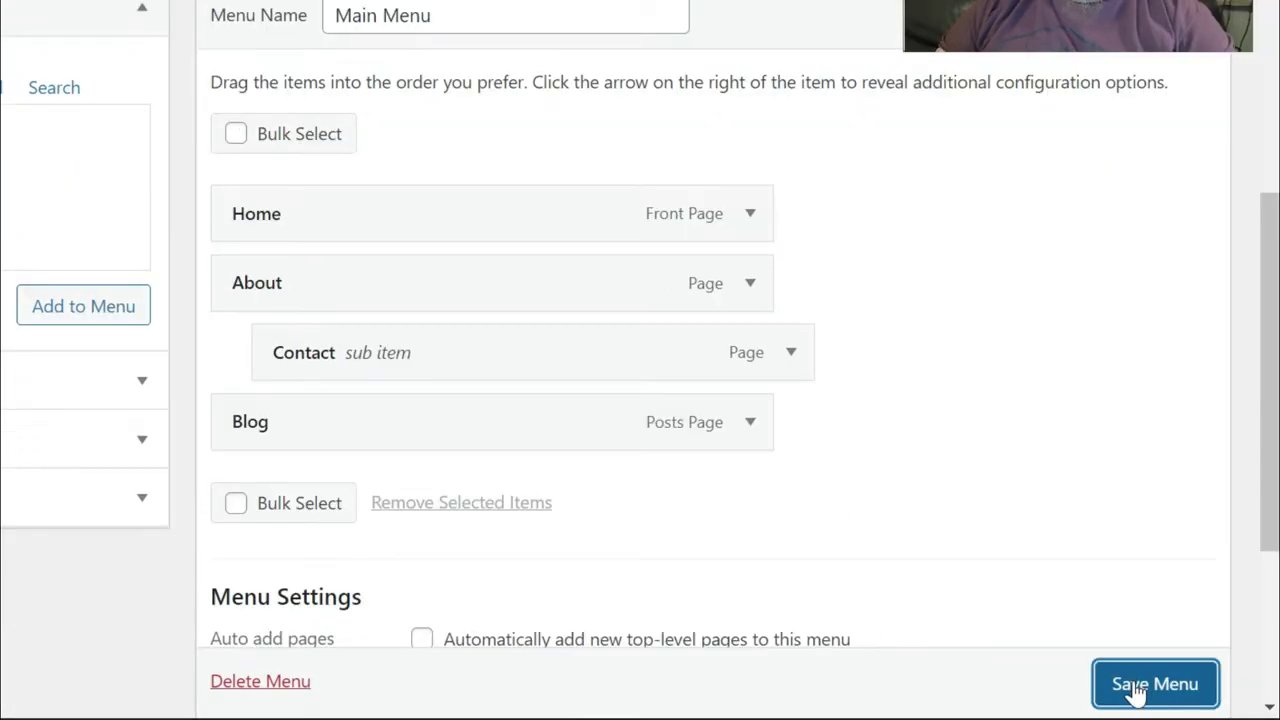
- Refresh the live homepage and check the submenu under About in the header
click(366, 30)
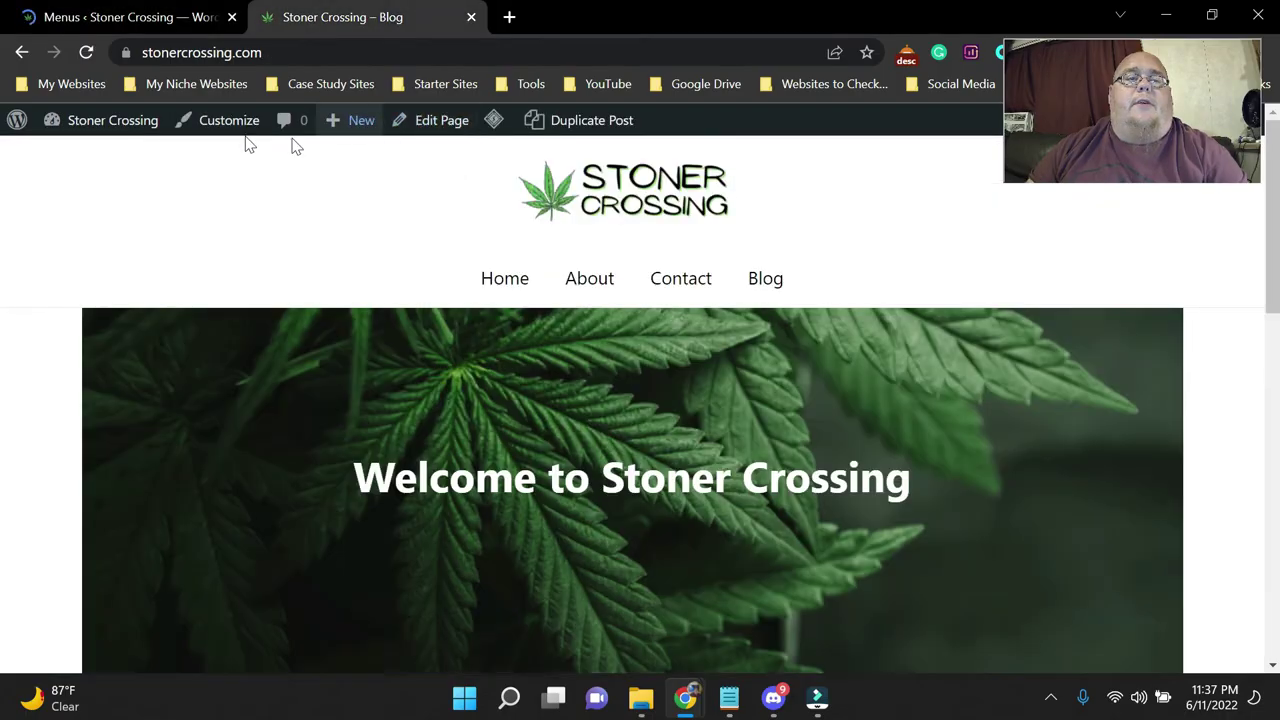
click(86, 52)
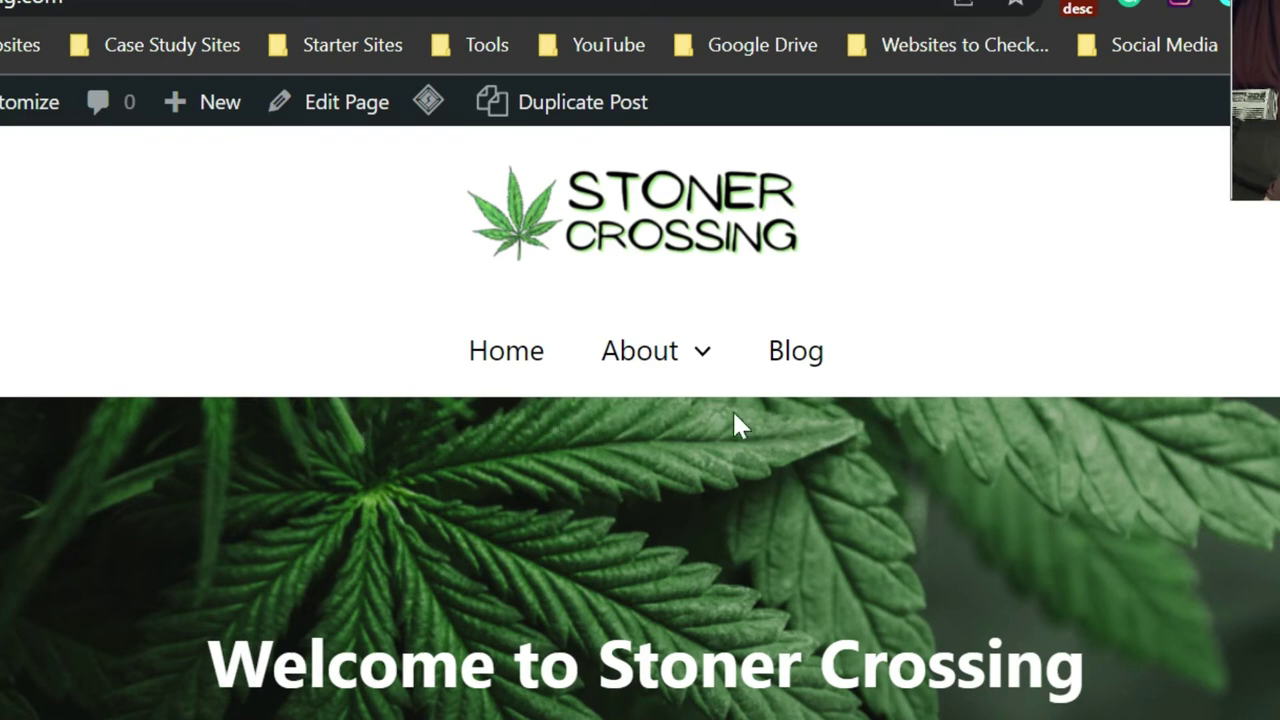
mouse_move(708, 372)
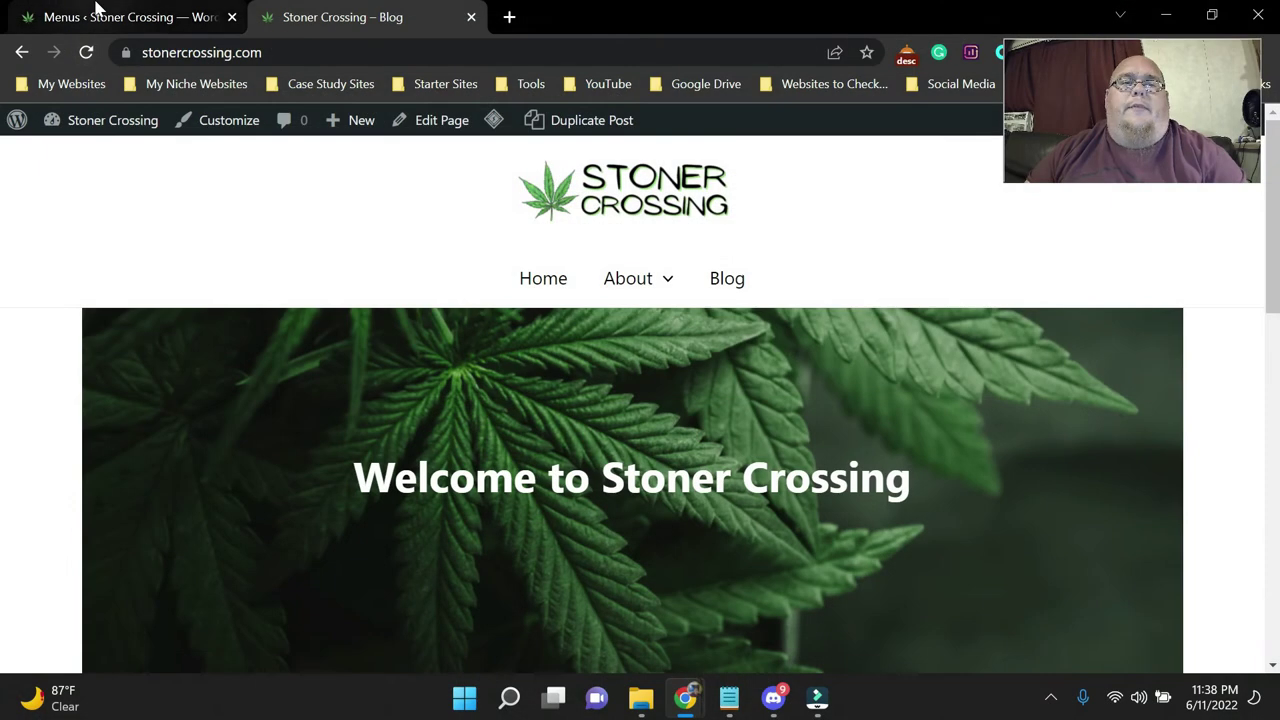
- Create a new menu named "Footer Menu" and assign it to the Footer Menu display location
click(97, 10)
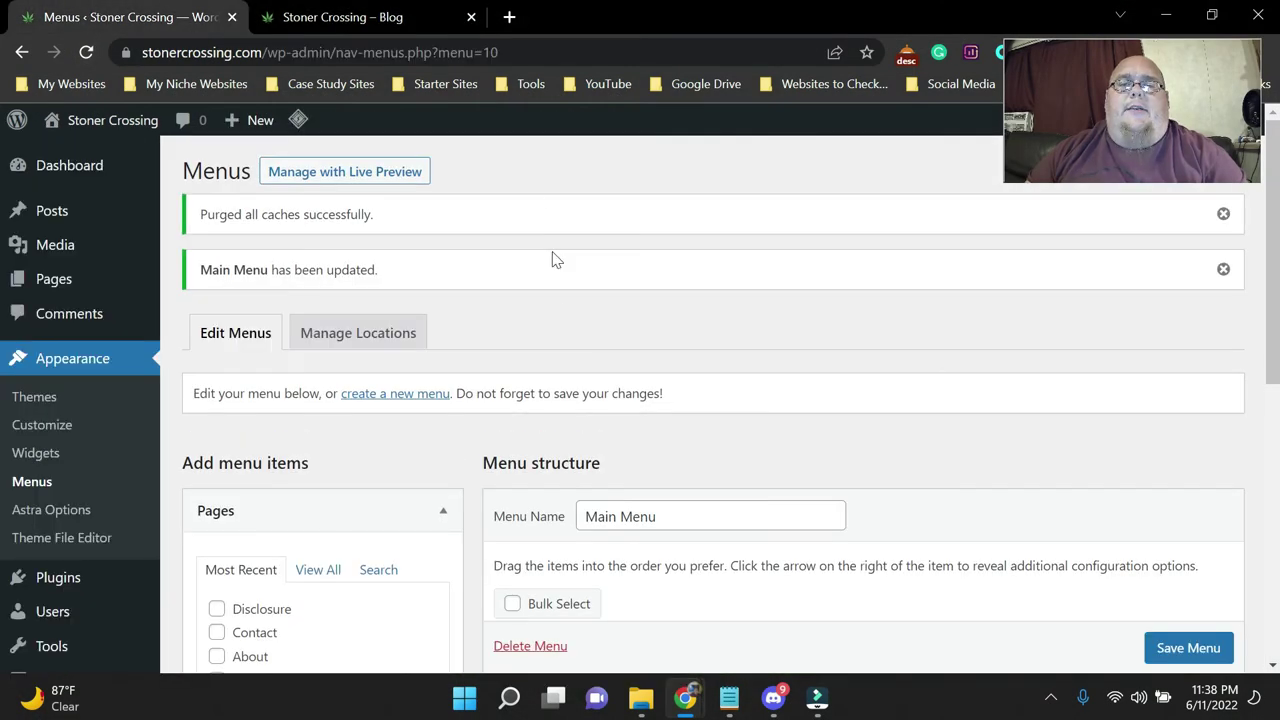
scroll(626, 320, down, 3)
scroll(420, 246, up, 2)
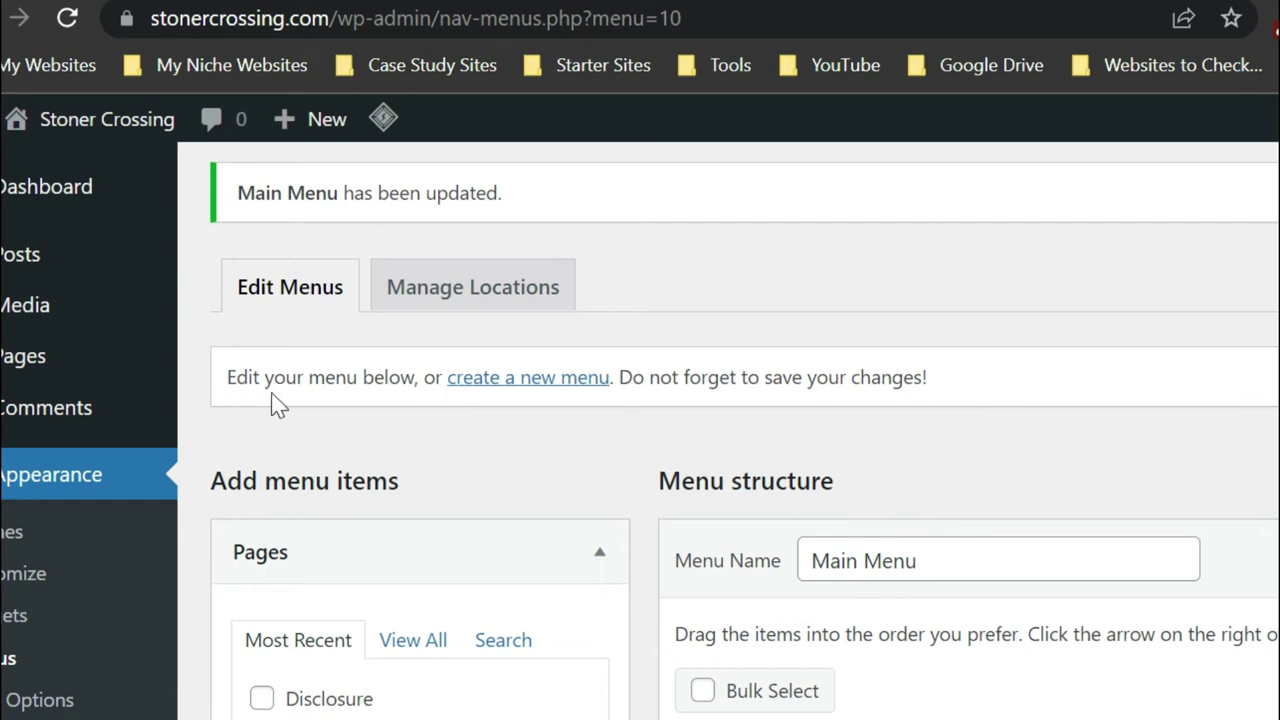
click(530, 393)
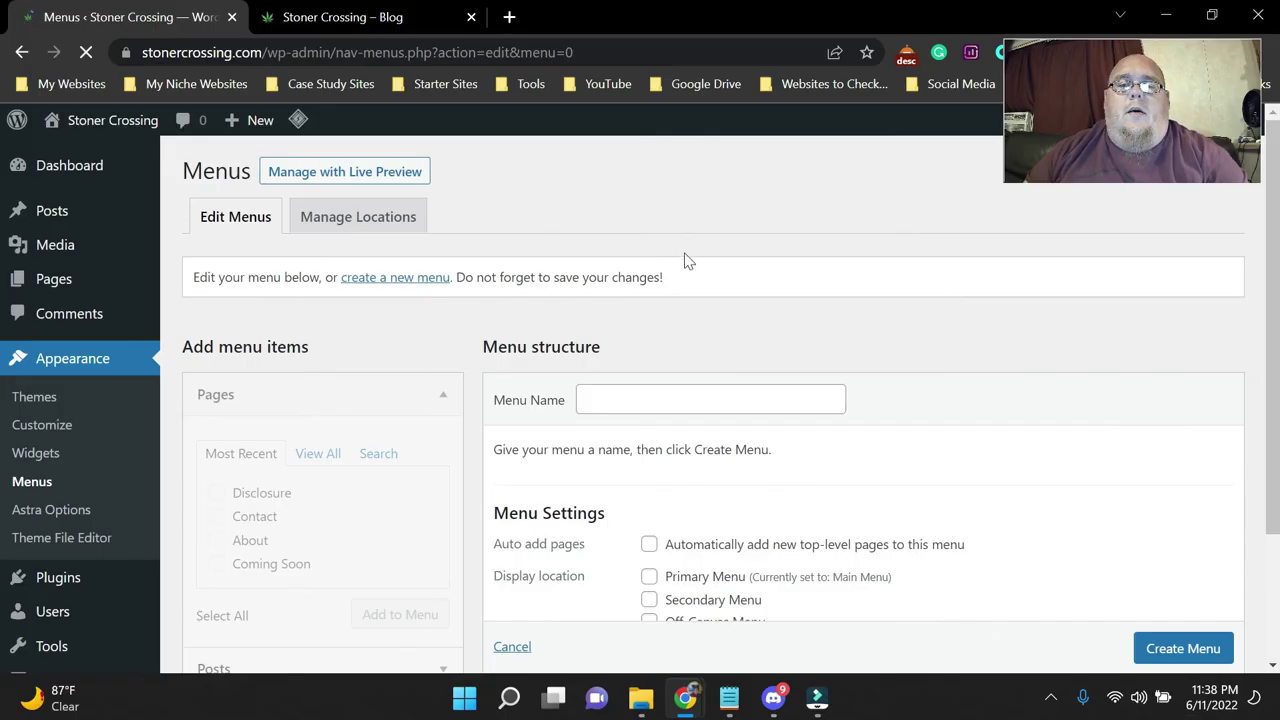
scroll(956, 345, down, 1)
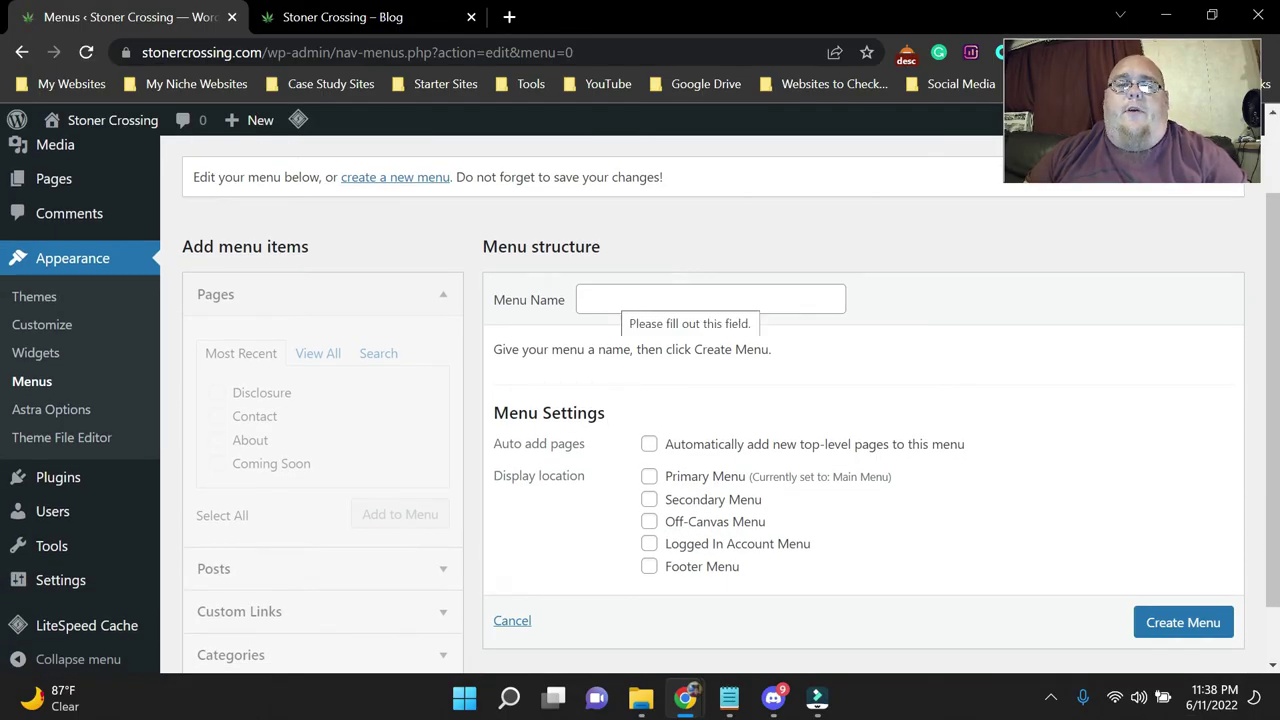
click(597, 300)
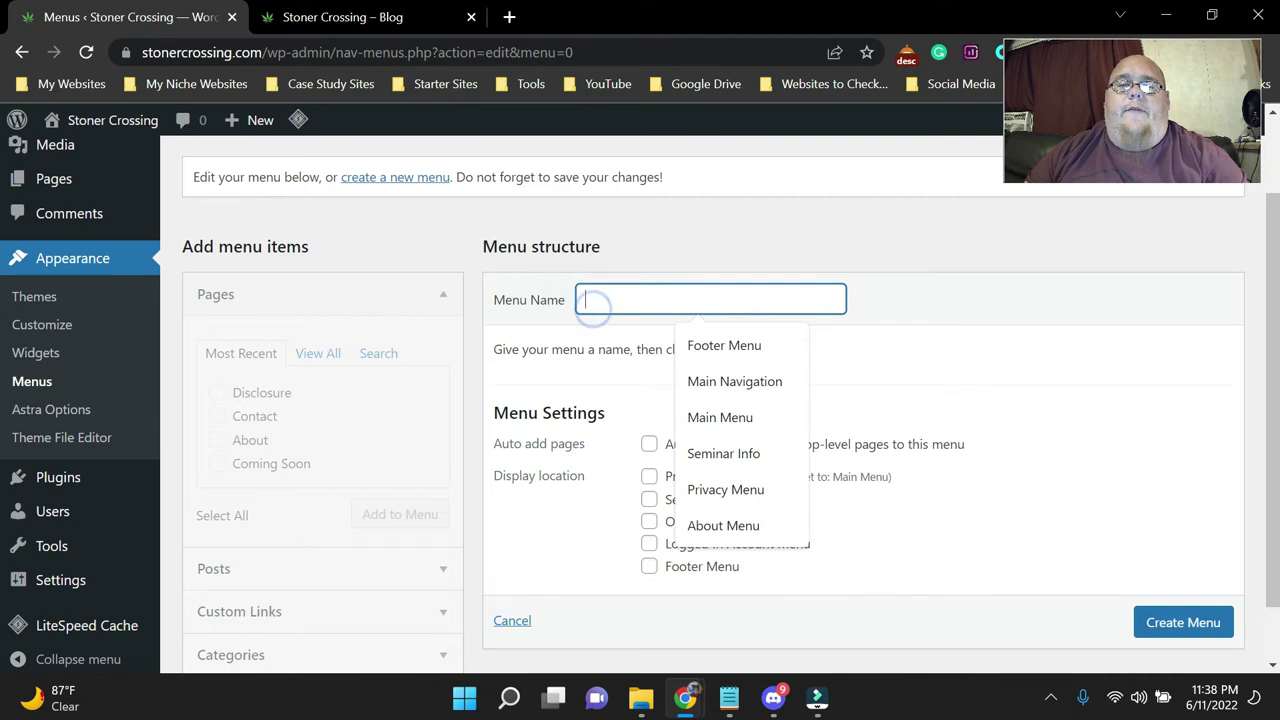
click(705, 357)
scroll(626, 445, down, 1)
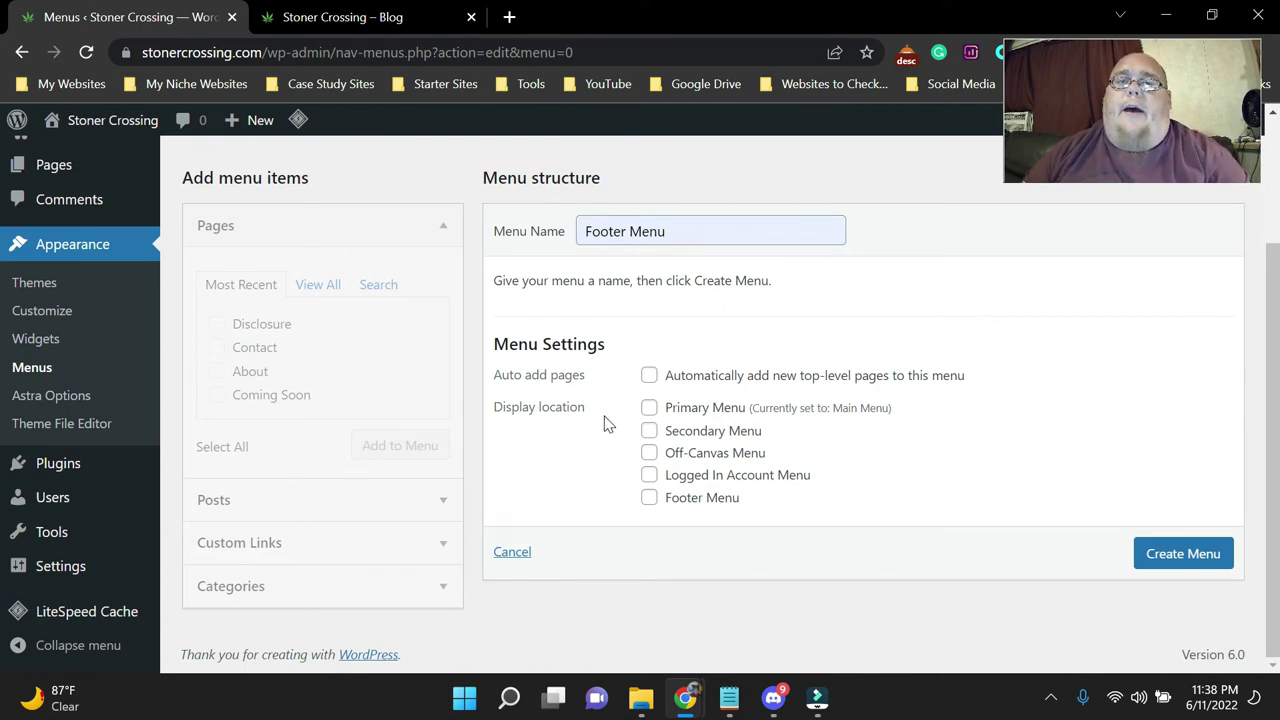
click(649, 498)
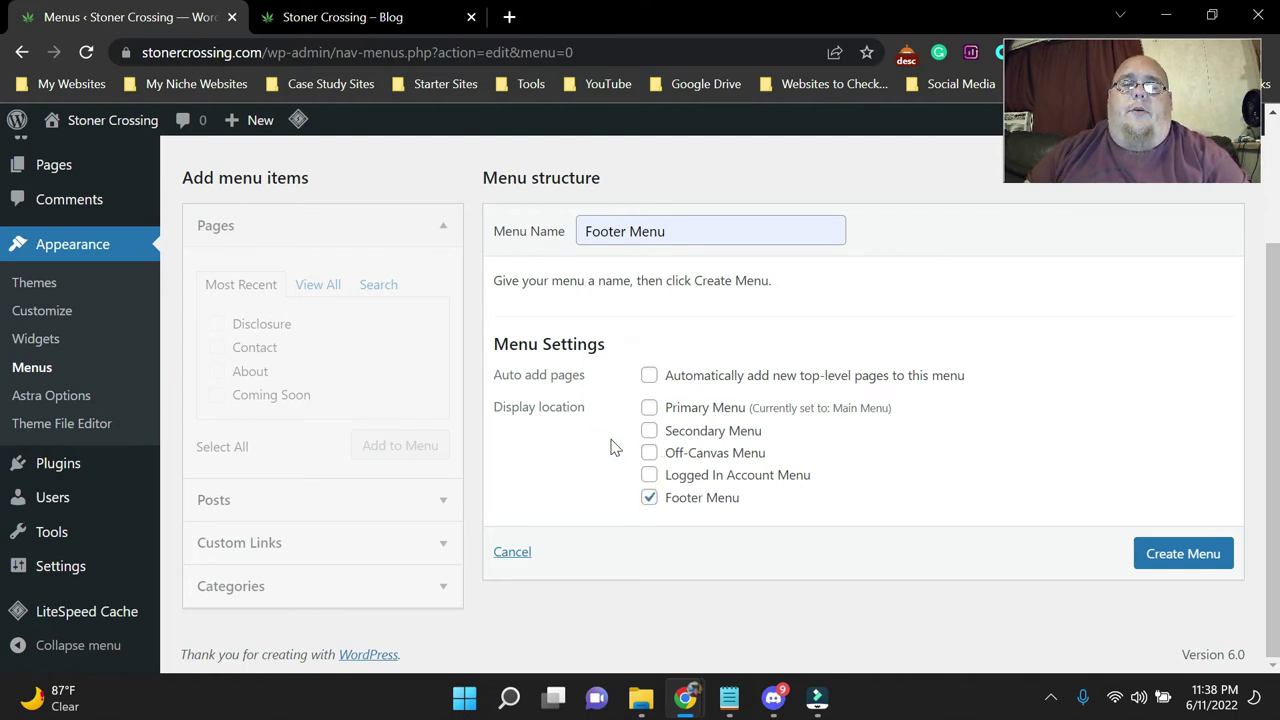
click(1168, 556)
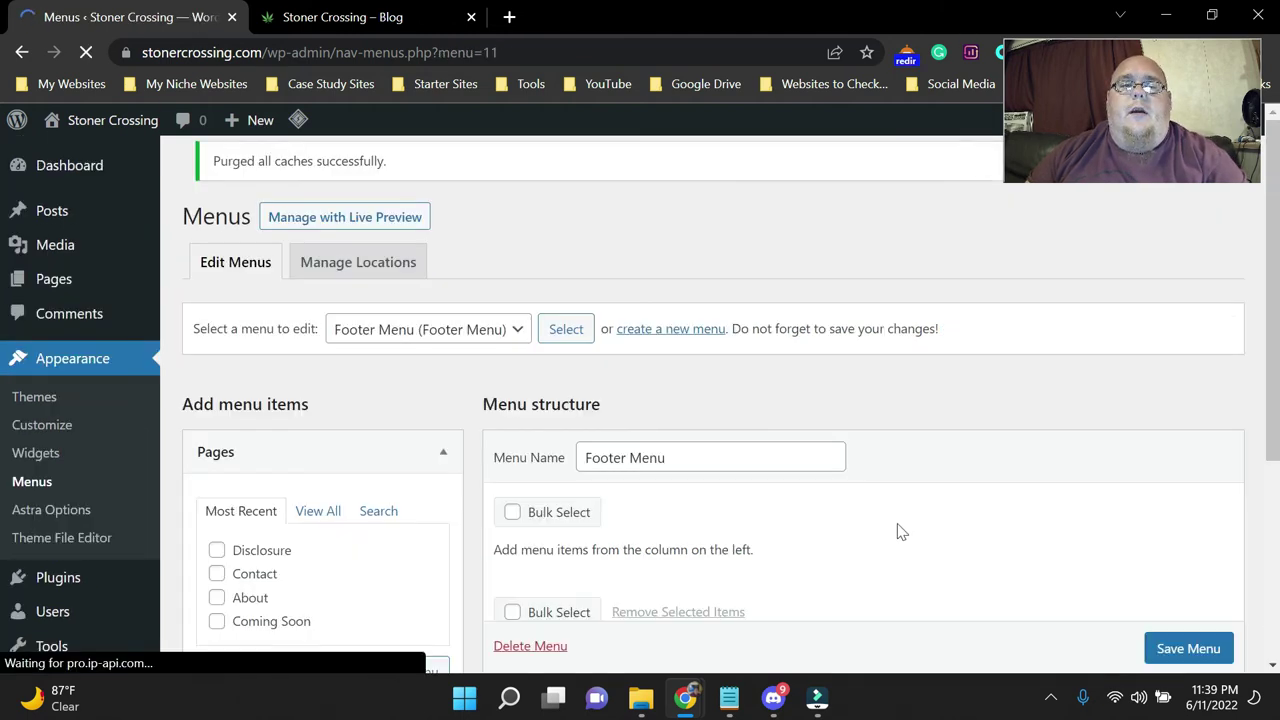
- Add the Privacy Policy, About, Contact and Disclosure pages from the full page list to the Footer Menu
scroll(546, 412, down, 2)
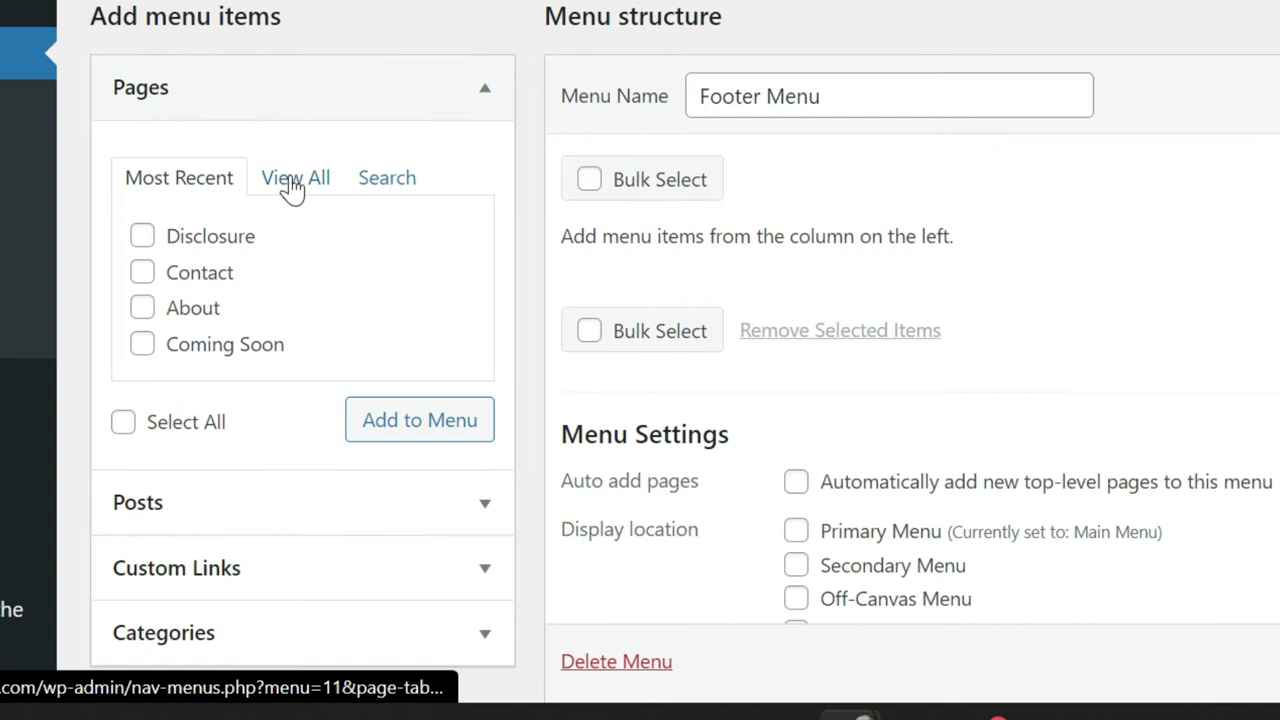
click(293, 182)
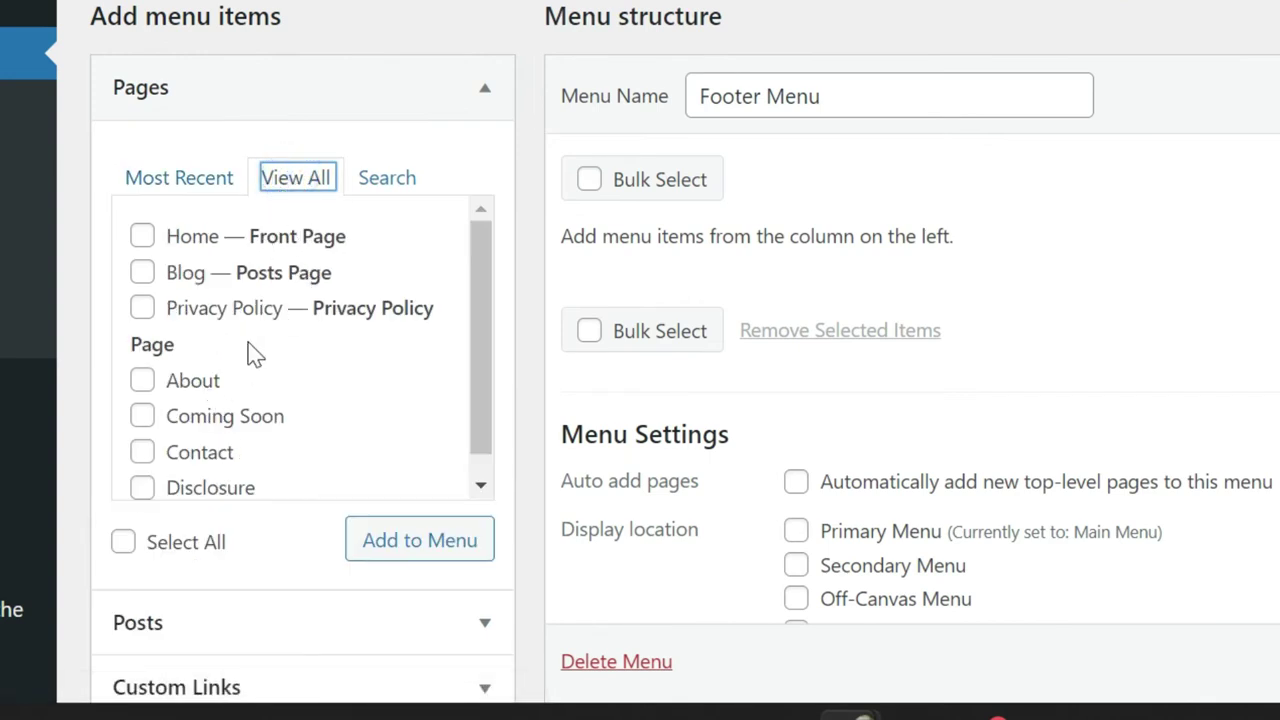
click(140, 309)
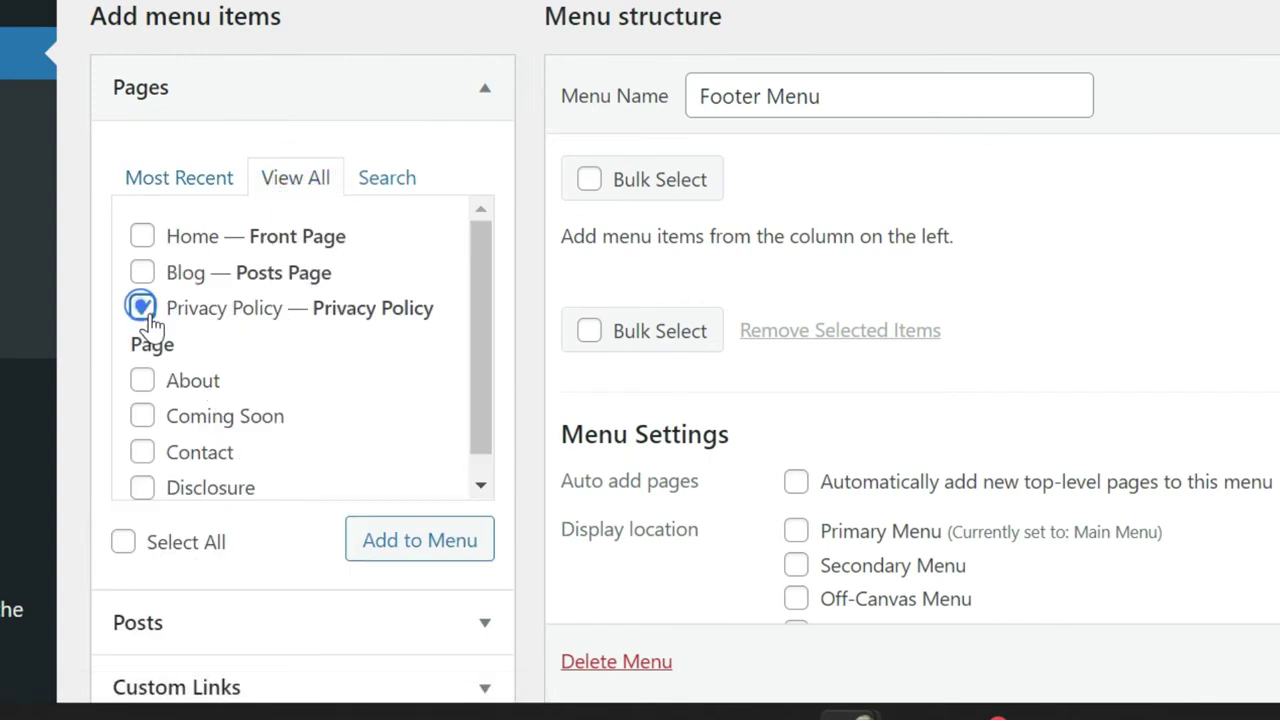
click(143, 383)
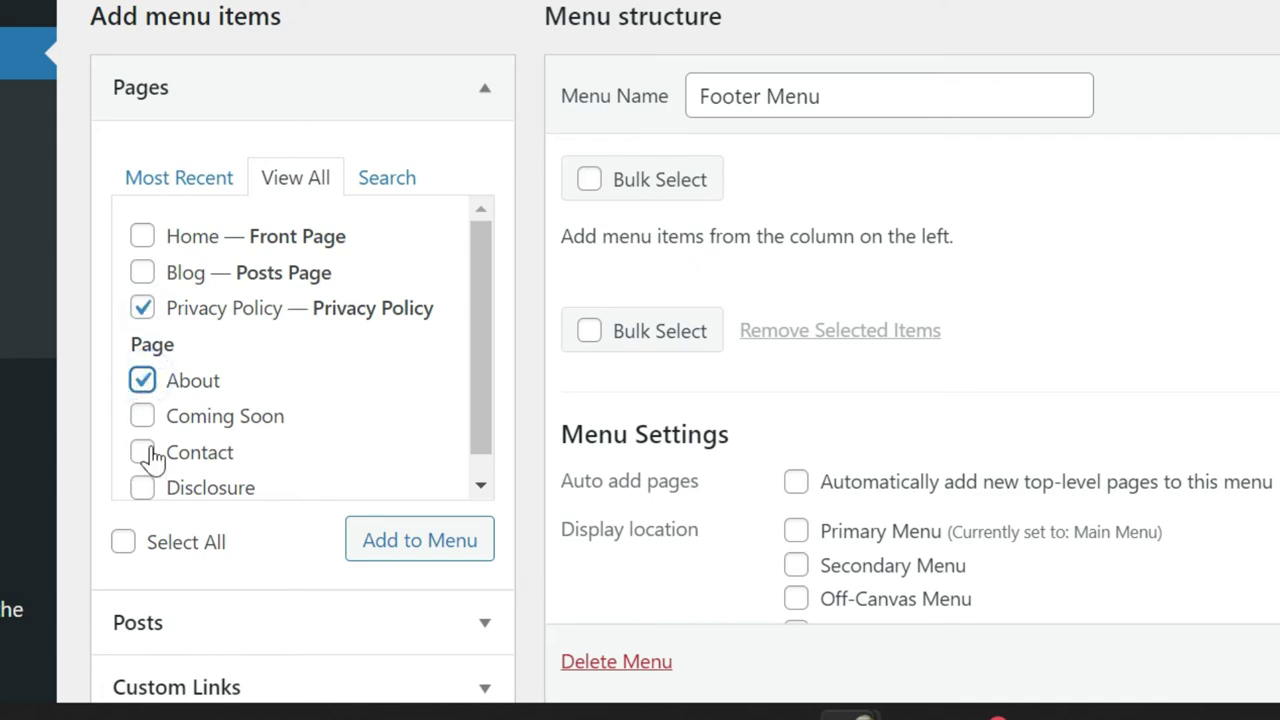
click(143, 454)
click(143, 490)
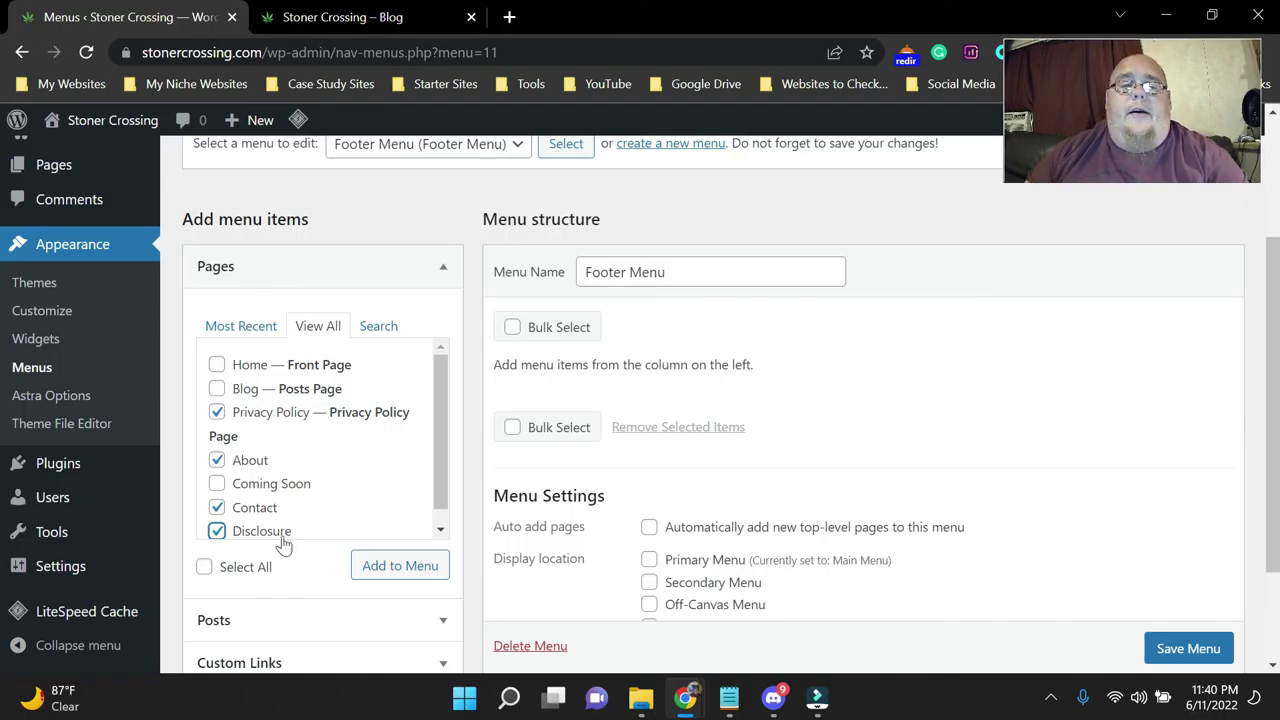
click(378, 568)
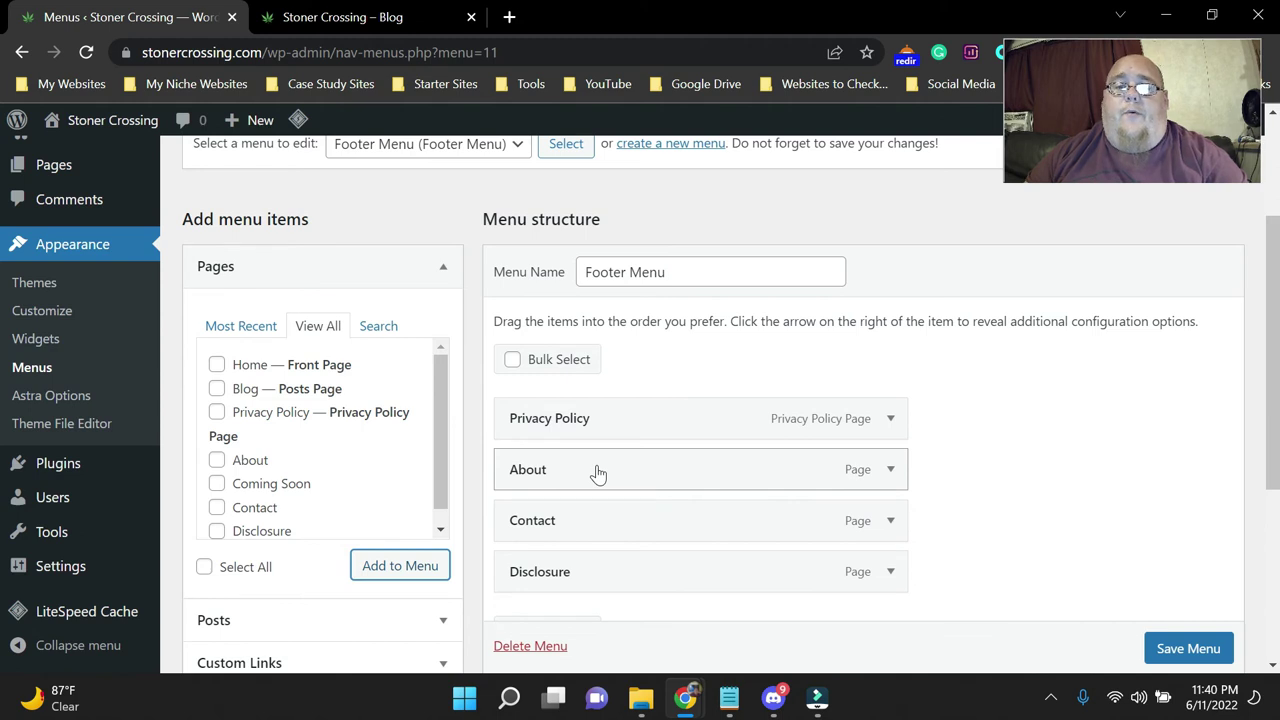
- Reorder the Footer Menu items to About, Contact, Privacy Policy, Disclosure and save the menu
drag(545, 470, 543, 411)
drag(565, 510, 545, 472)
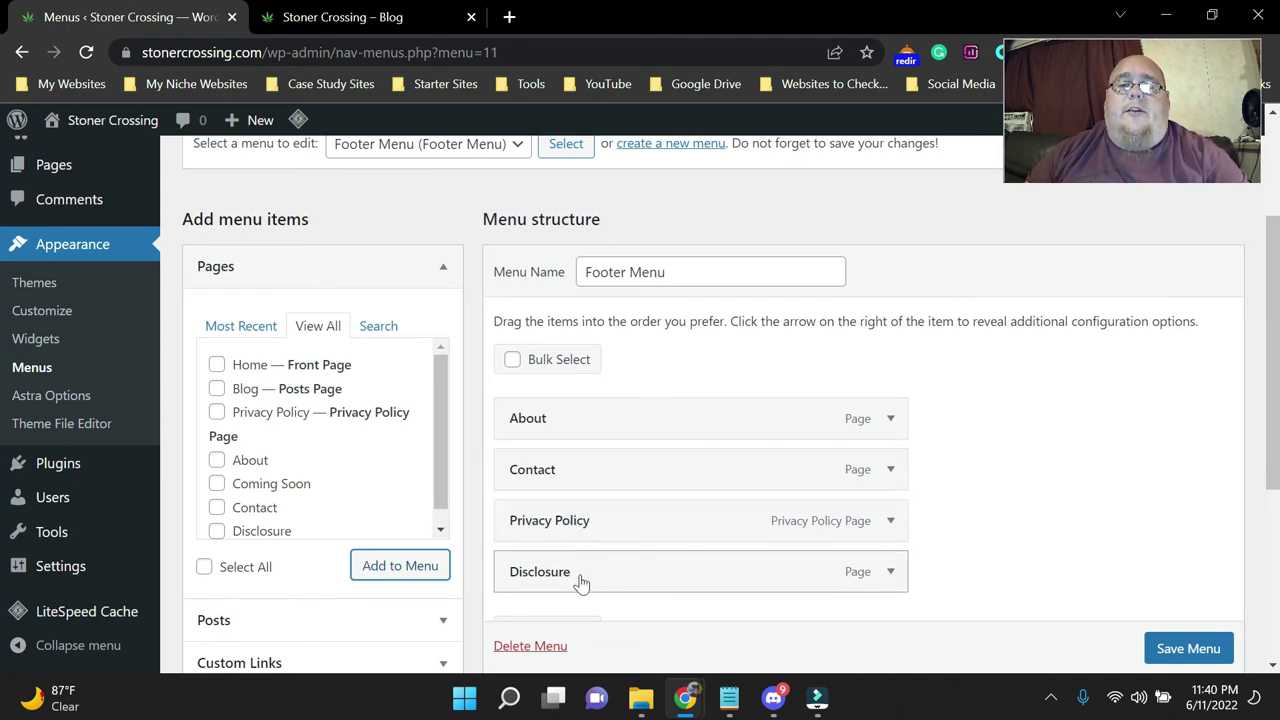
click(1190, 645)
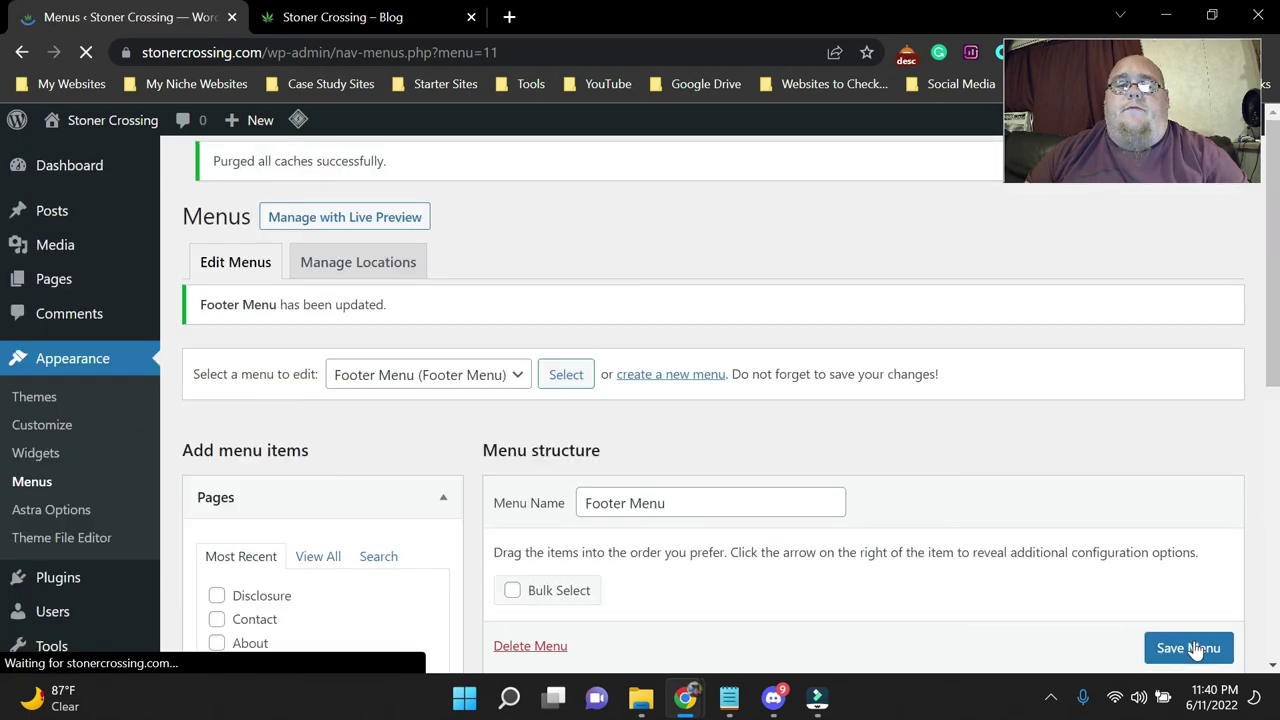
- Examine the live homepage's footer, especially the "Learn more" section, and return to the start of the page
click(368, 16)
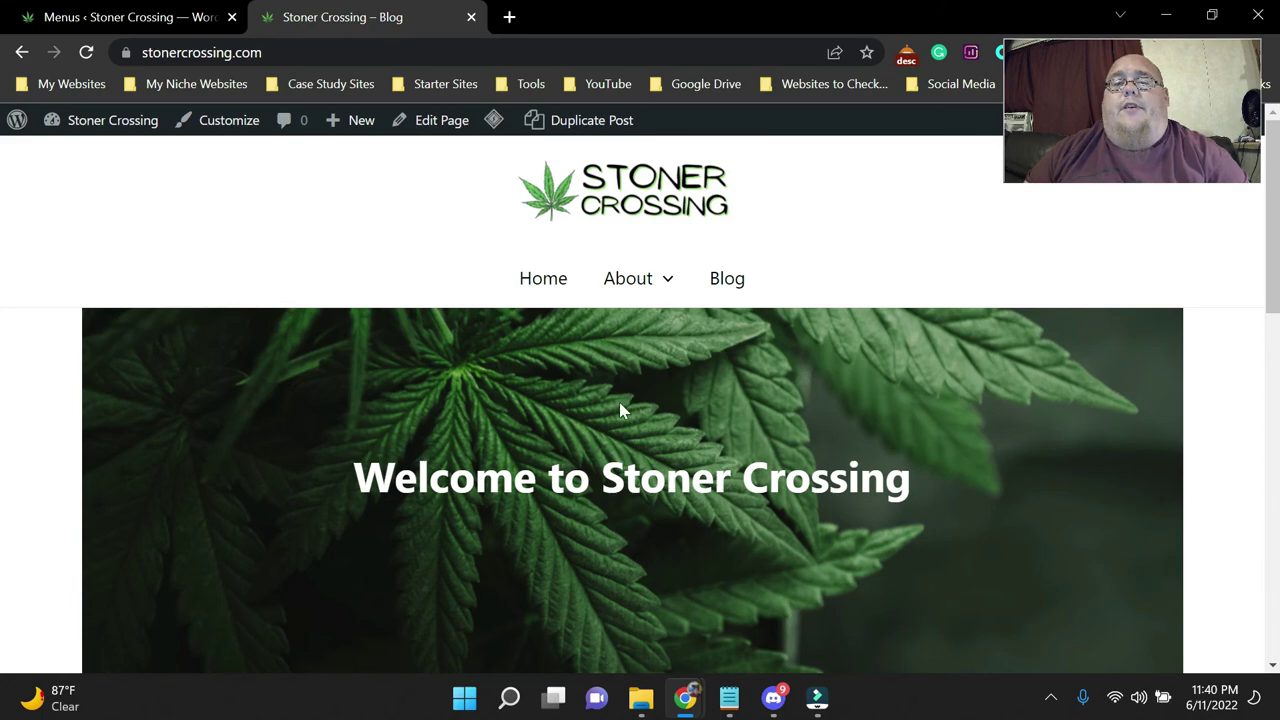
scroll(620, 410, down, 7)
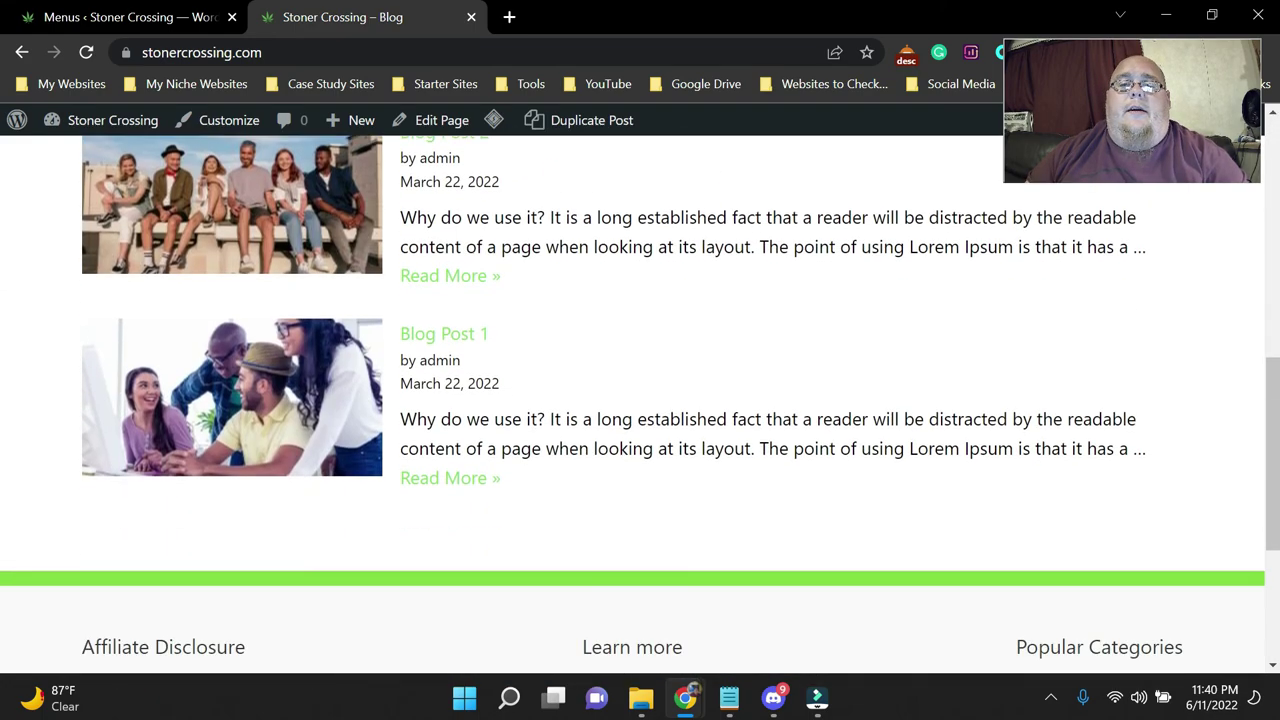
scroll(640, 400, down, 3)
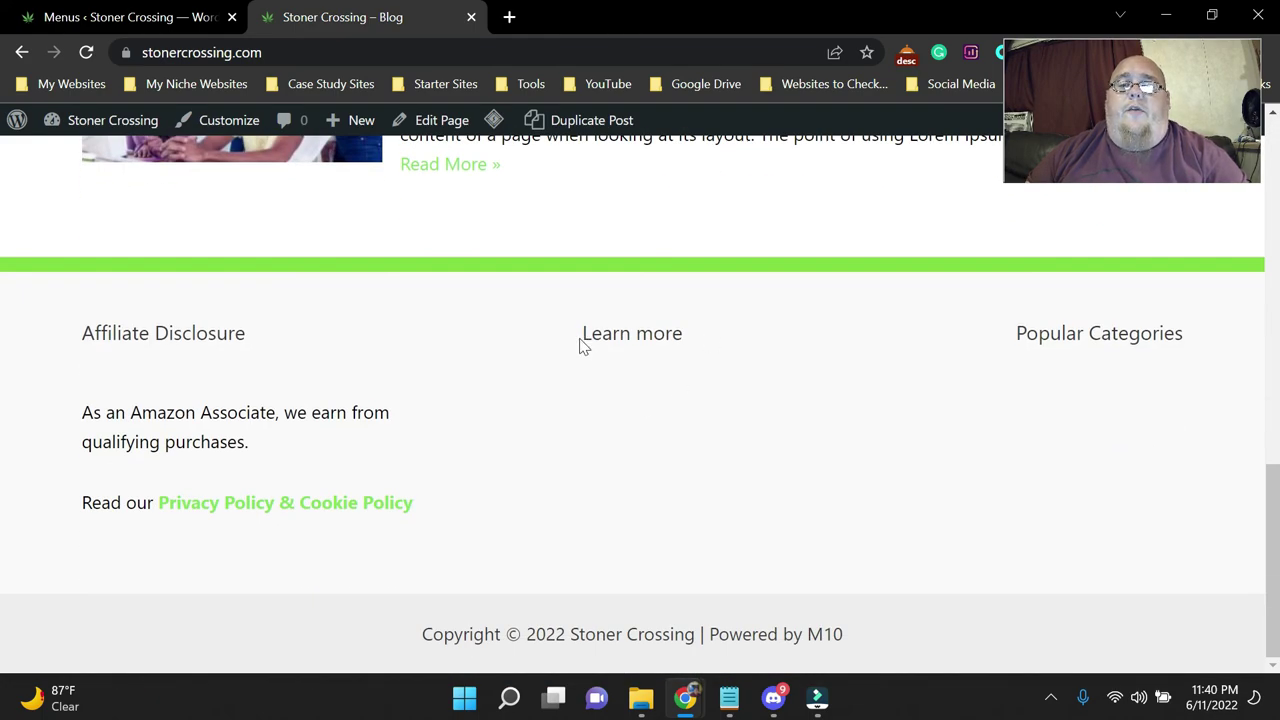
drag(580, 340, 686, 351)
click(701, 343)
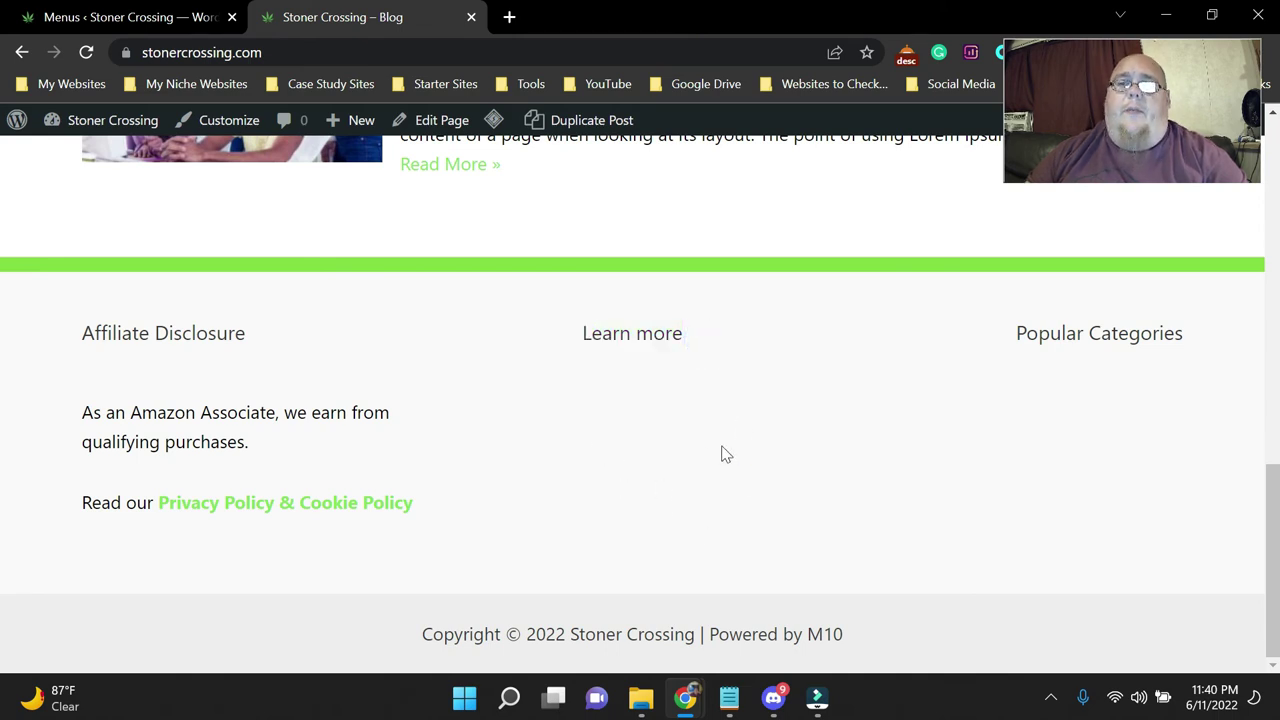
key(Home)
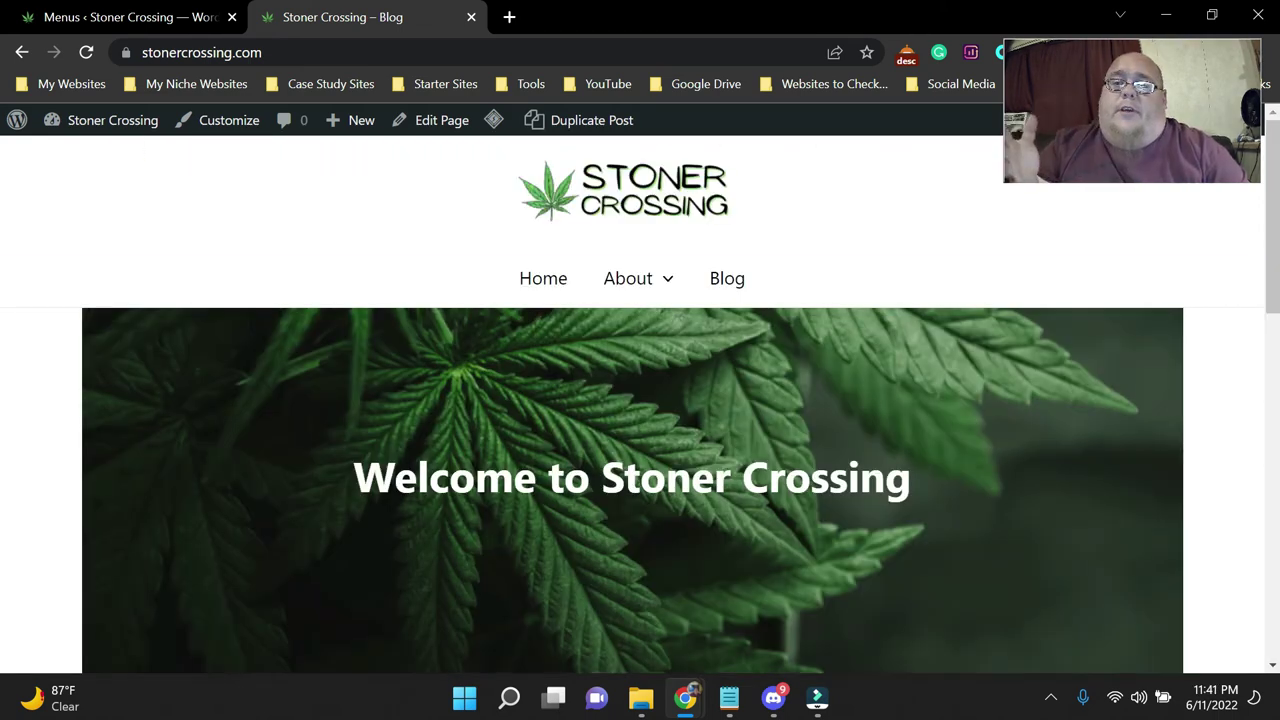